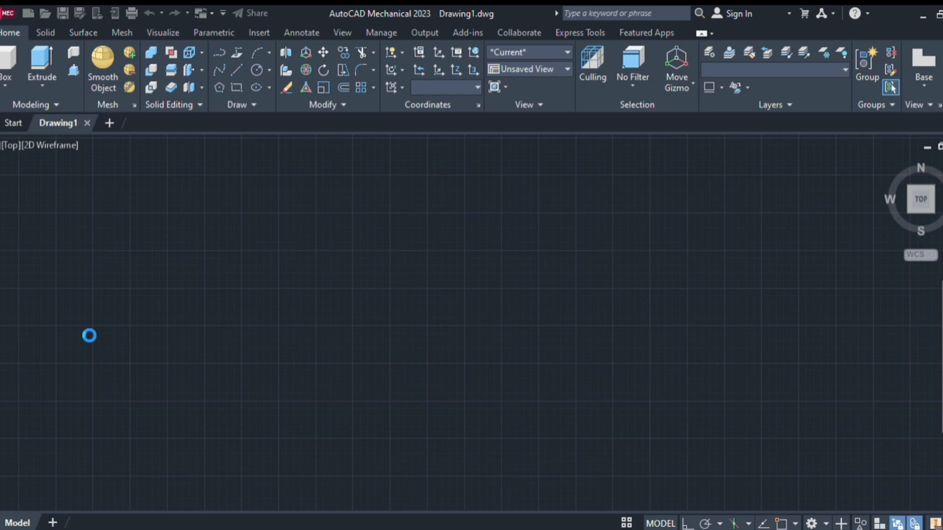
# Turn off the background grid in the drawing area
pyautogui.press('F7')
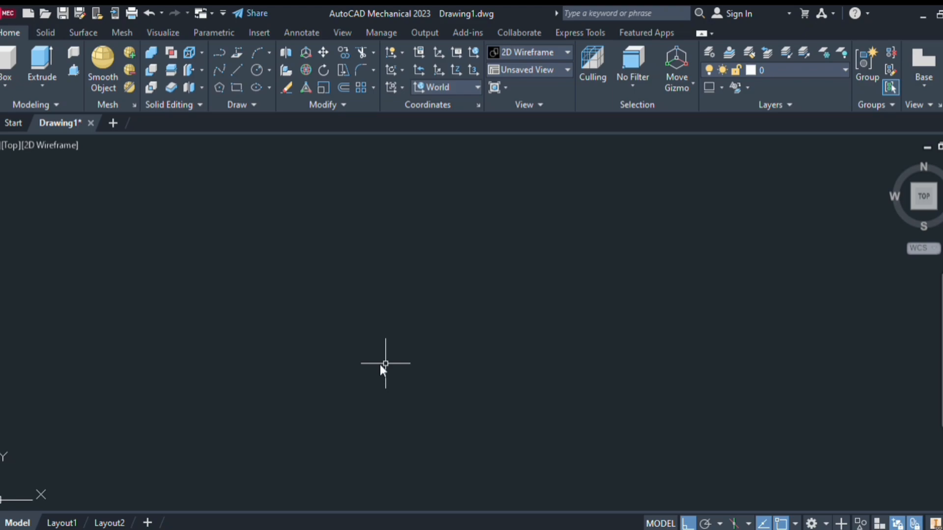
pyautogui.press('Return')
pyautogui.press('Return')
pyautogui.press('Escape')
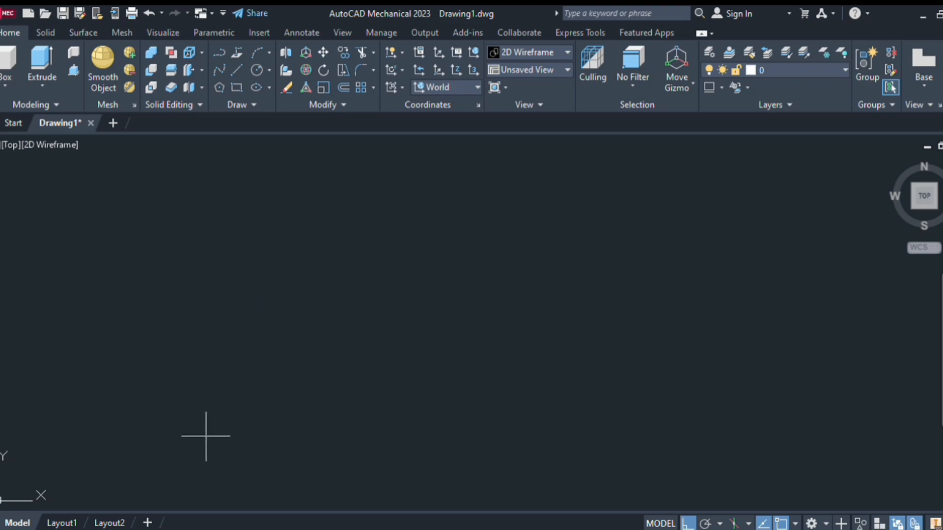
# Draw a closed horizontal rectangle in the top view, about twice as wide as it is tall
pyautogui.click(275, 421)
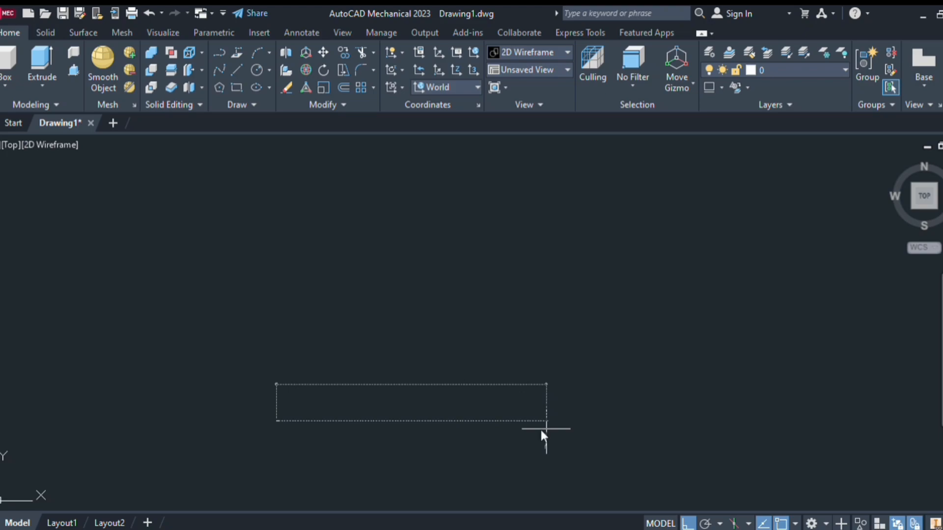
pyautogui.click(546, 429)
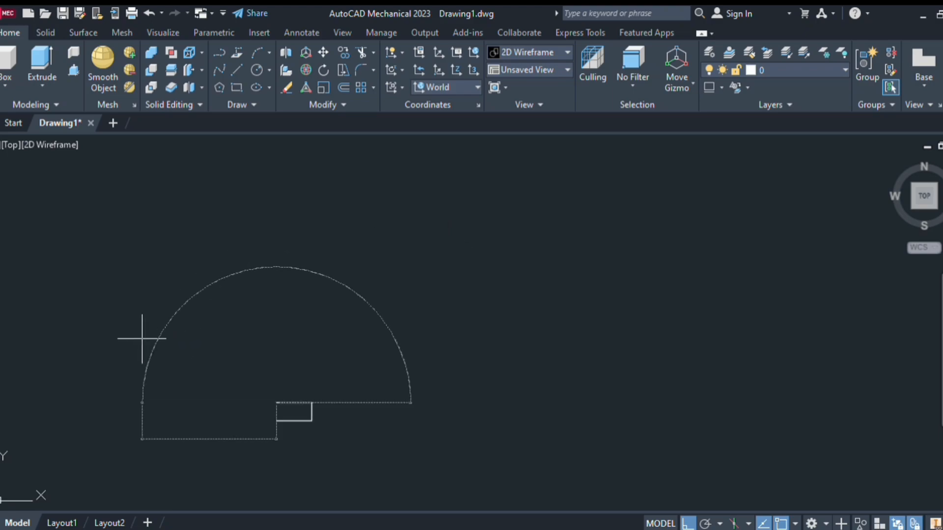
pyautogui.click(276, 421)
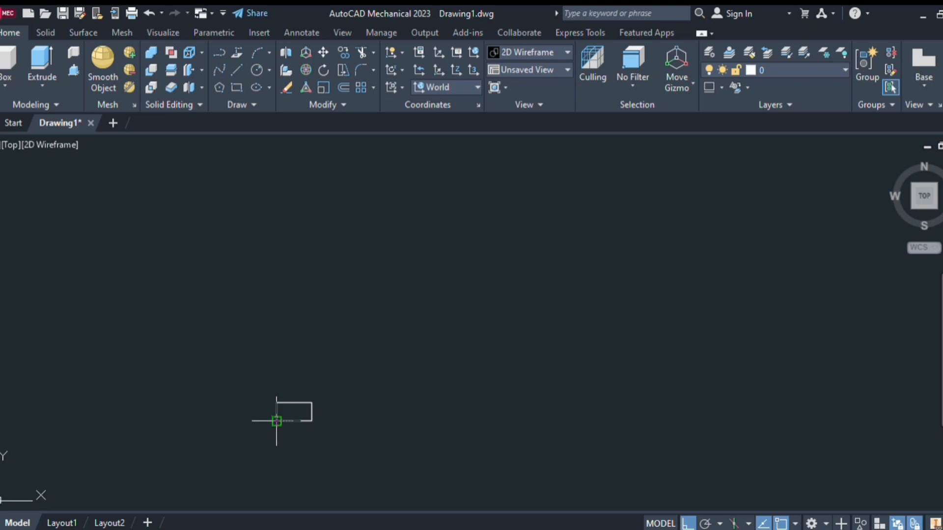
pyautogui.scroll(4, 320, 405)
pyautogui.moveTo(316, 401); pyautogui.dragTo(467, 341, button='middle')
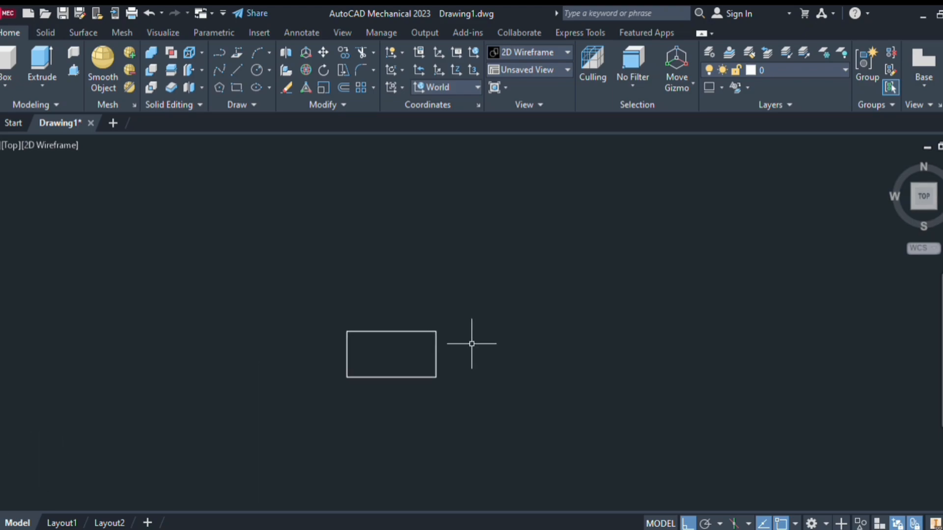
pyautogui.scroll(2, 473, 341)
pyautogui.moveTo(406, 356); pyautogui.dragTo(488, 343, button='middle')
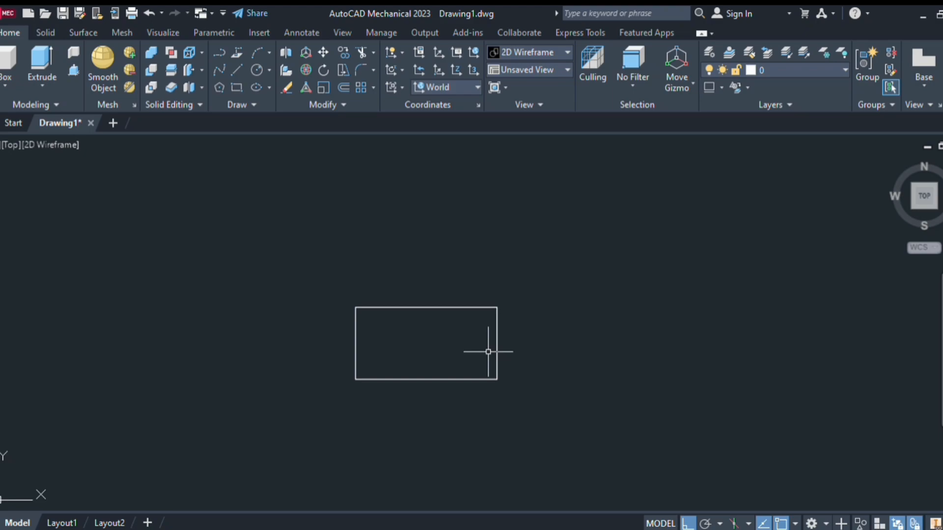
pyautogui.click(210, 253)
pyautogui.click(622, 425)
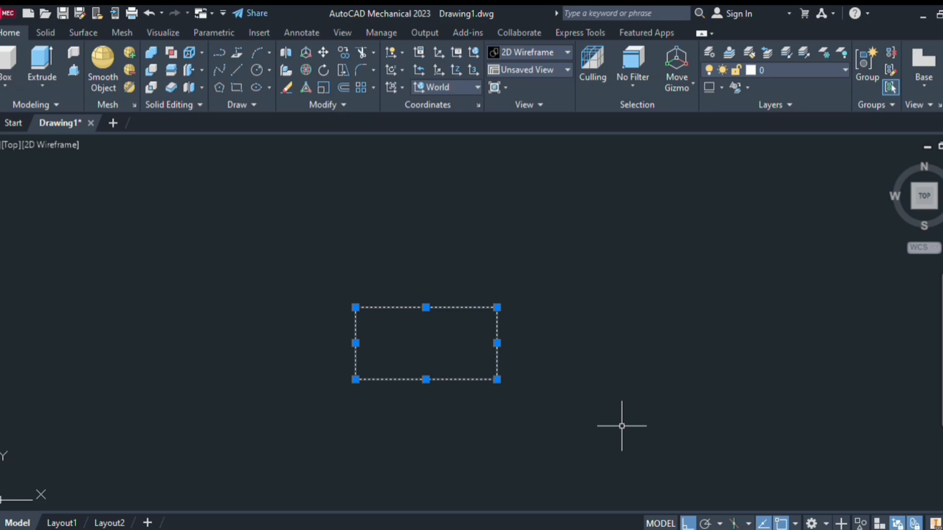
pyautogui.press('Escape')
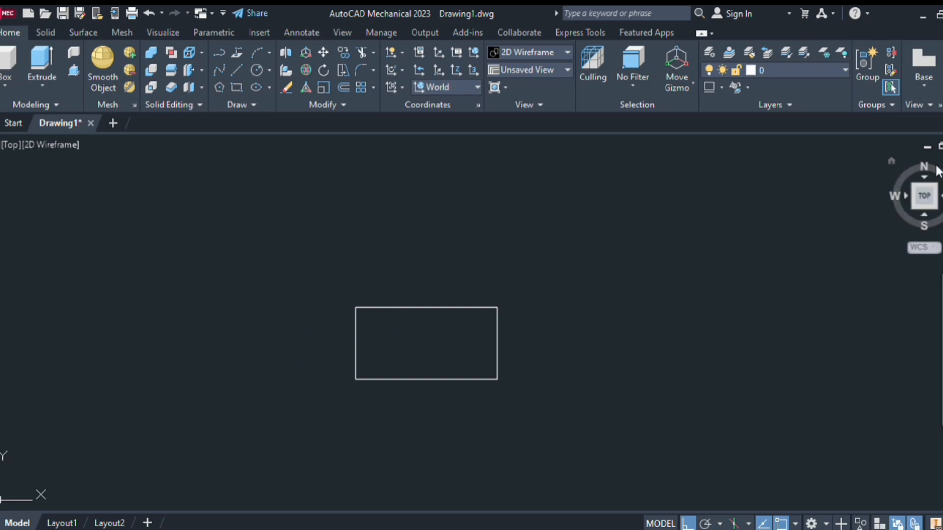
# Extrude the closed rectangle vertically upward into a tall solid block and display it in the Realistic visual style
pyautogui.click(885, 162)
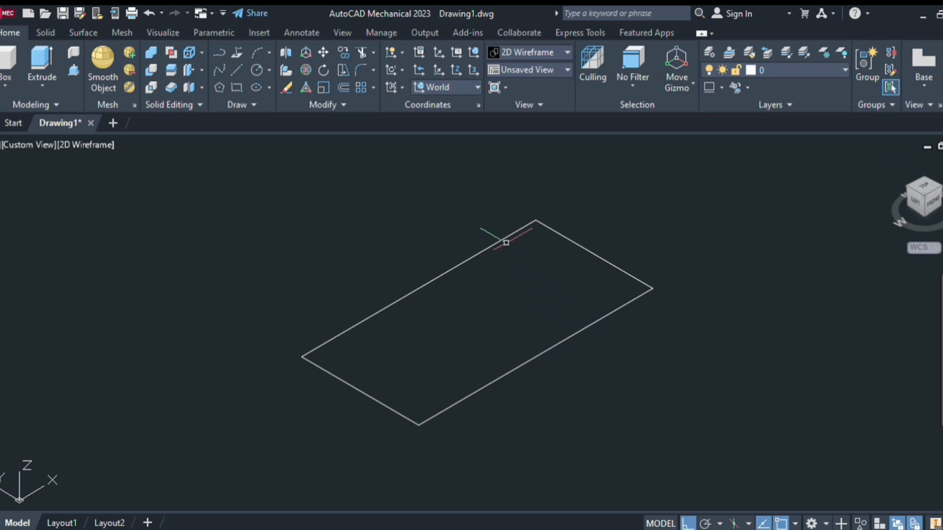
pyautogui.click(39, 68)
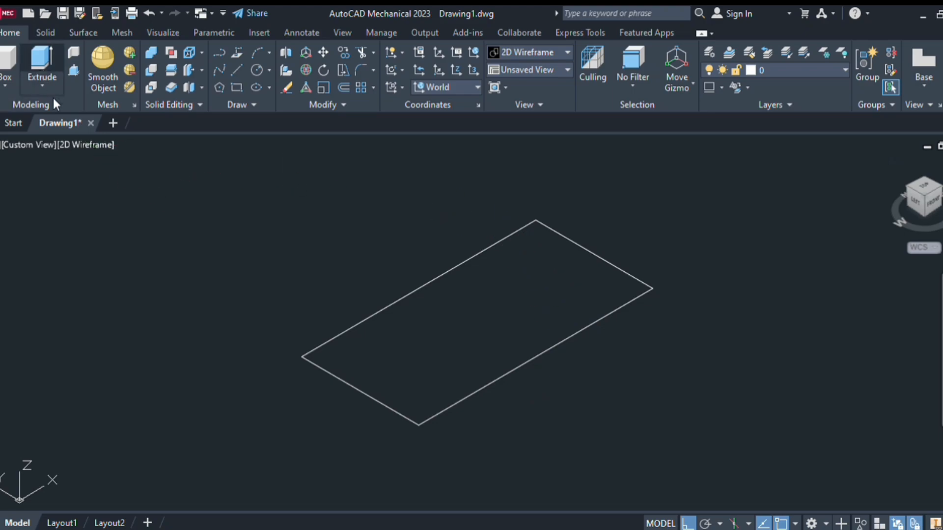
pyautogui.click(361, 324)
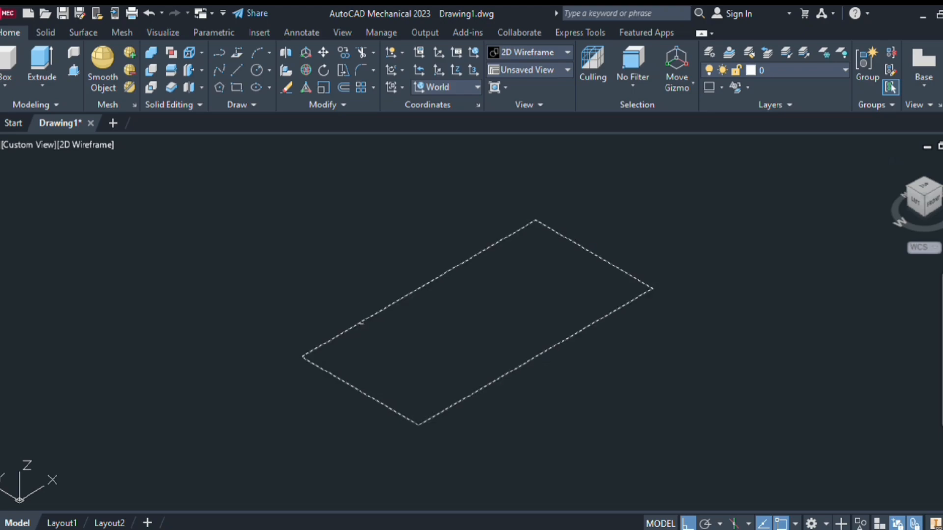
pyautogui.press('Return')
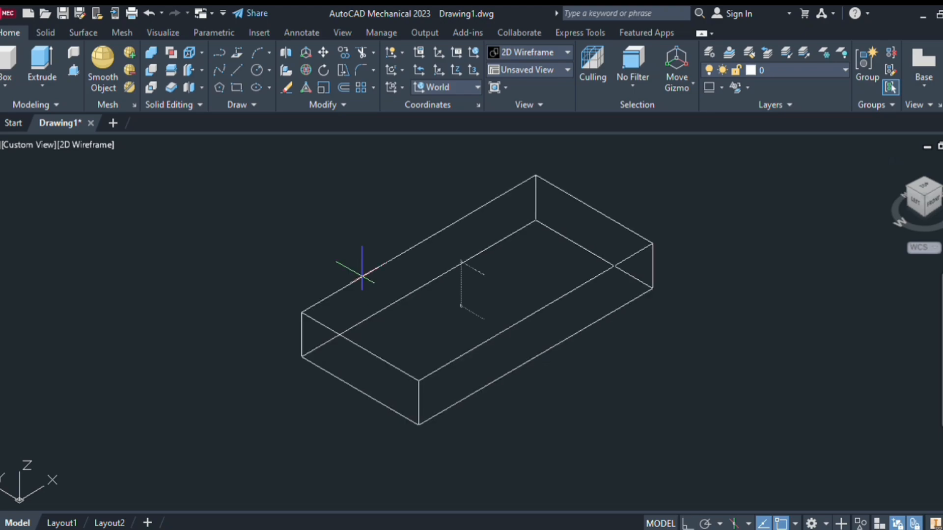
pyautogui.press('F8')
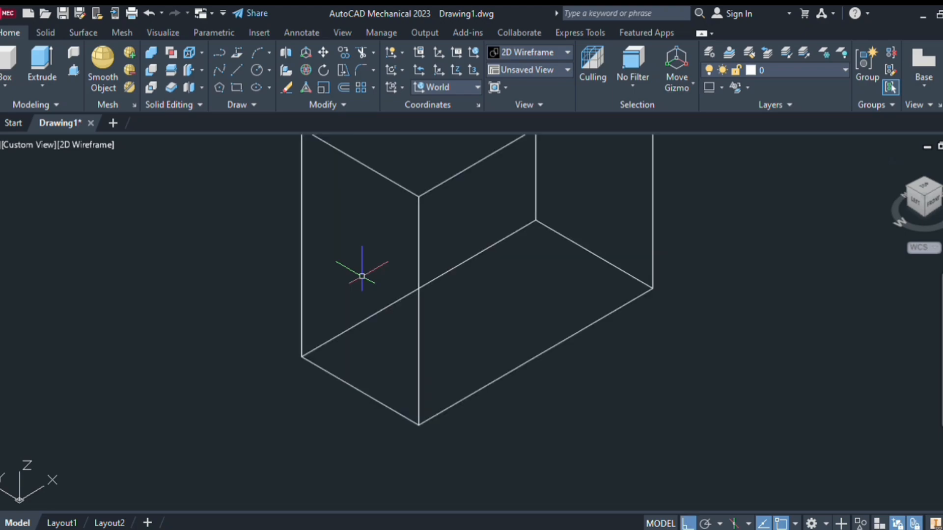
pyautogui.scroll(-3, 362, 276)
pyautogui.moveTo(362, 274); pyautogui.dragTo(357, 328, button='middle')
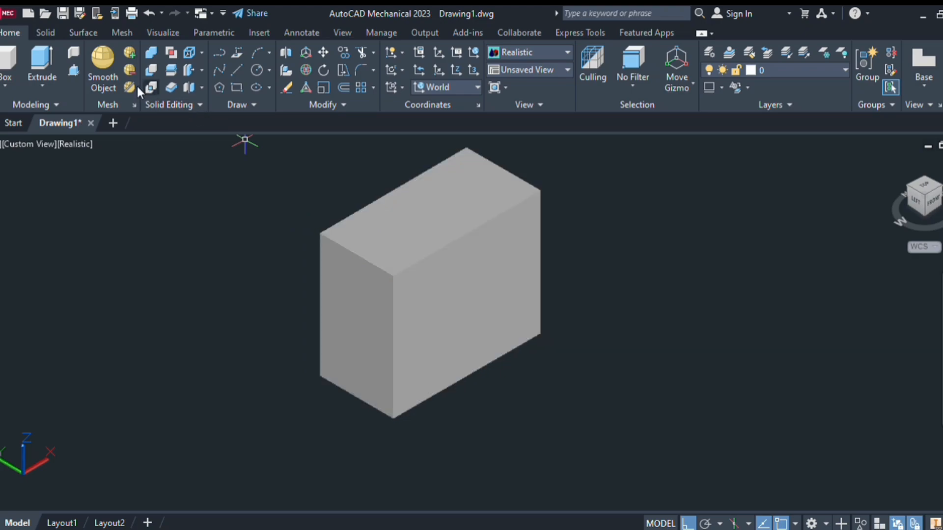
# Draw a notch outline on the block's left end face, short along the top edge then straight down, and erase the overshooting horizontal line
pyautogui.click(235, 69)
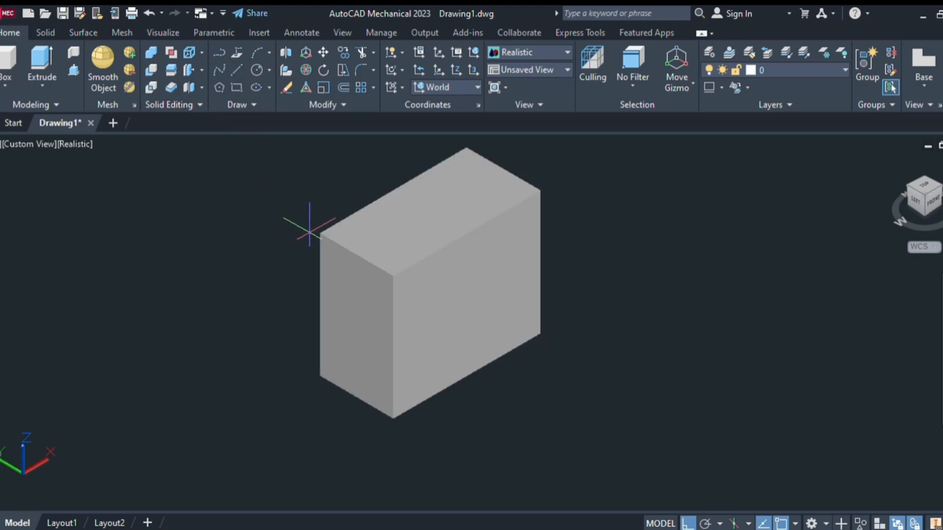
pyautogui.click(320, 233)
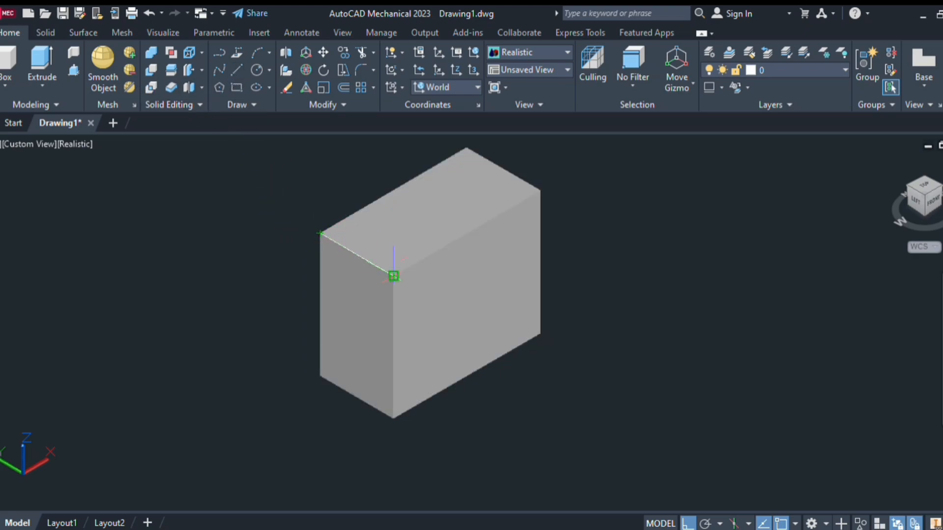
pyautogui.click(393, 276)
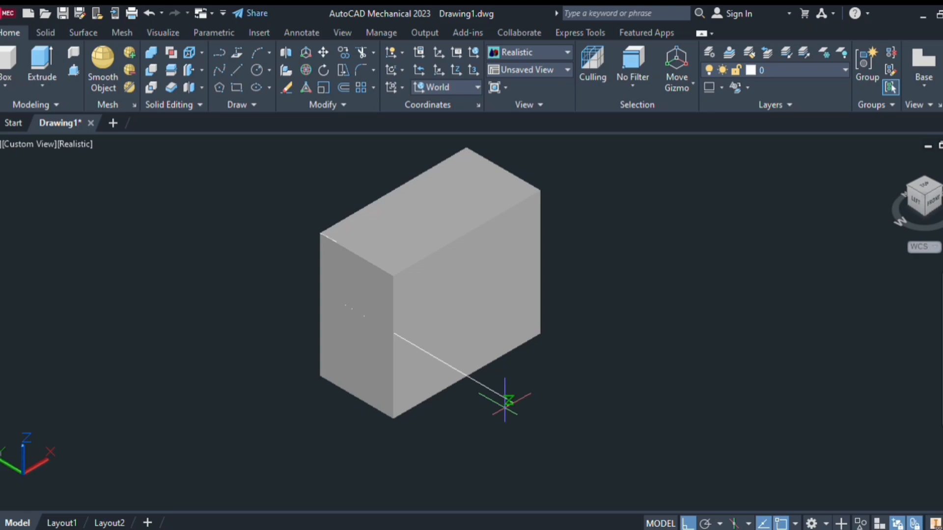
pyautogui.press('Escape')
pyautogui.click(486, 386)
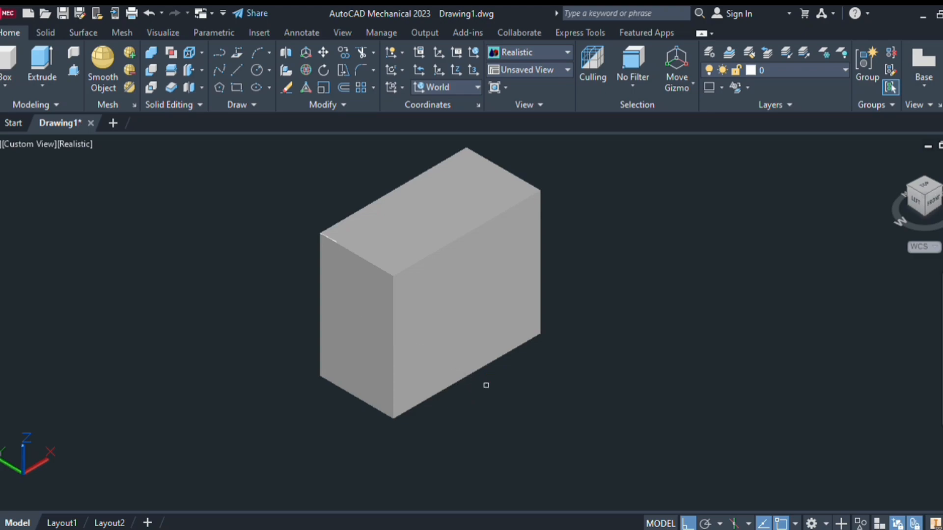
pyautogui.press('Escape')
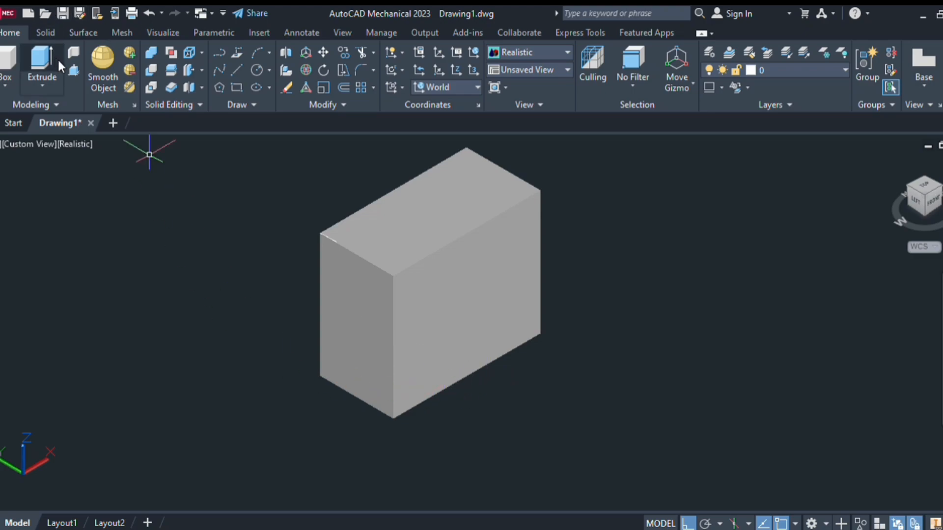
pyautogui.click(71, 73)
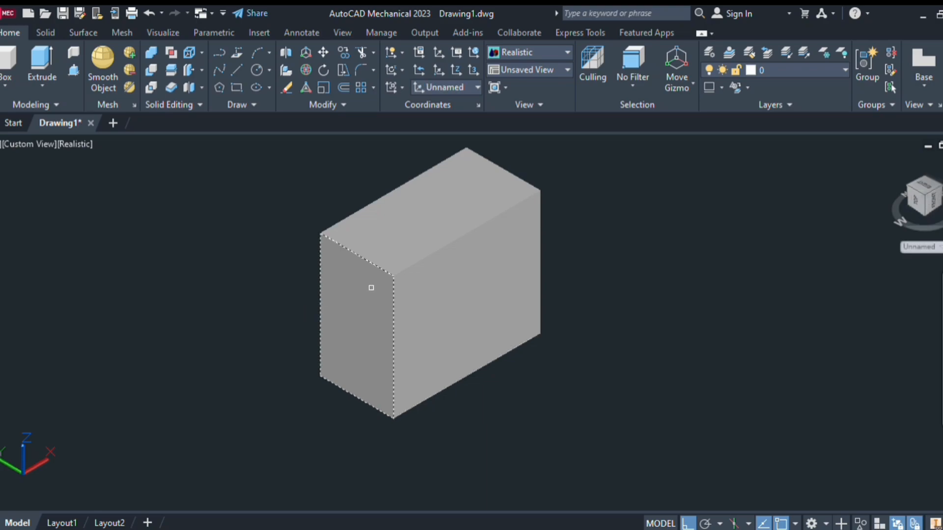
pyautogui.keyDown('shift'); pyautogui.moveTo(343, 375); pyautogui.dragTo(400, 355, button='middle'); pyautogui.keyUp('shift')
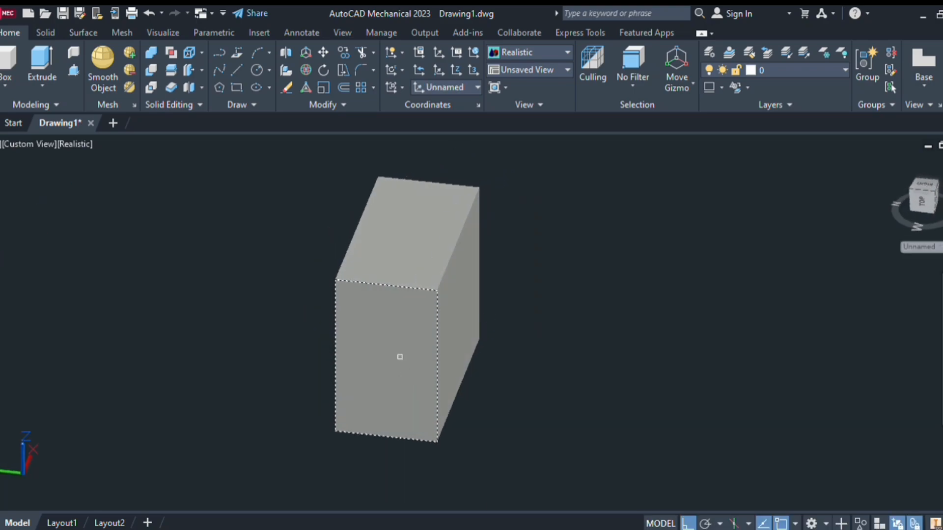
pyautogui.press('Escape')
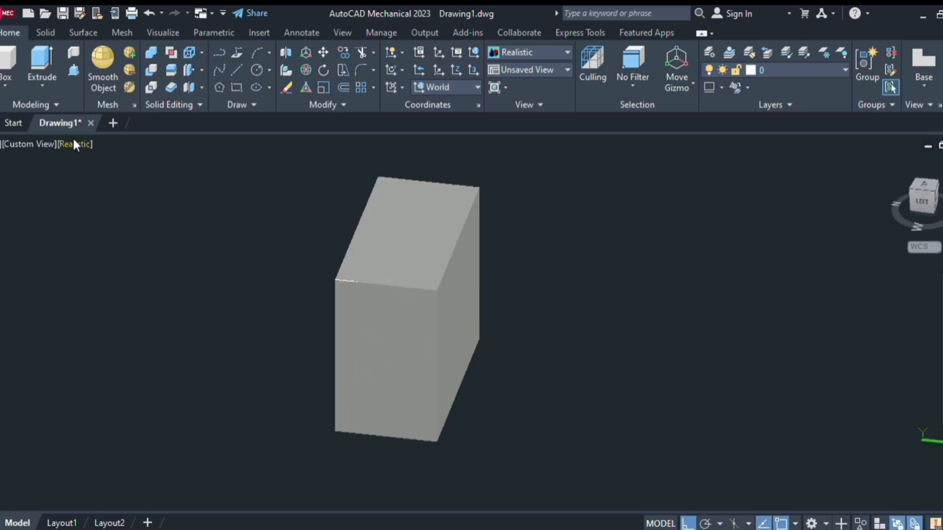
# In 2D Wireframe, draw a horizontal line from the lower end of the notch's vertical line to the end face's front vertical edge
pyautogui.click(151, 185)
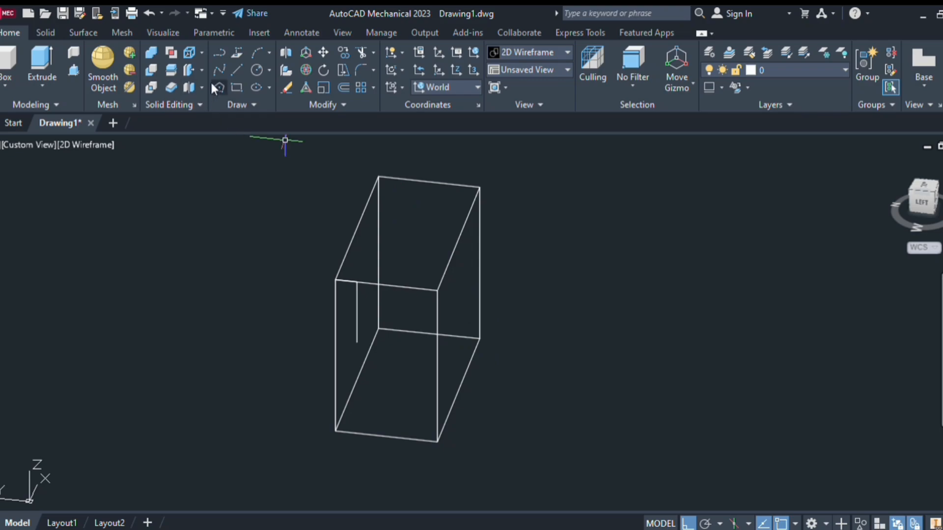
pyautogui.click(230, 71)
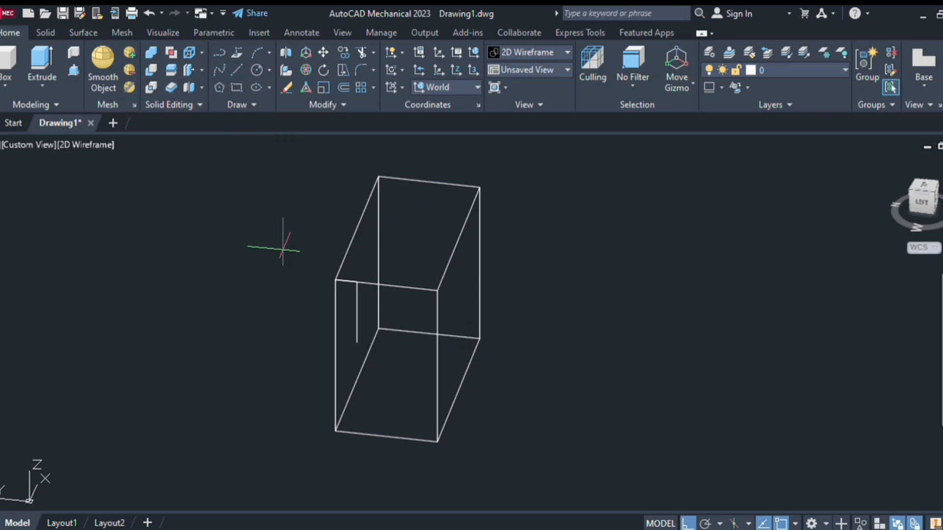
pyautogui.click(357, 342)
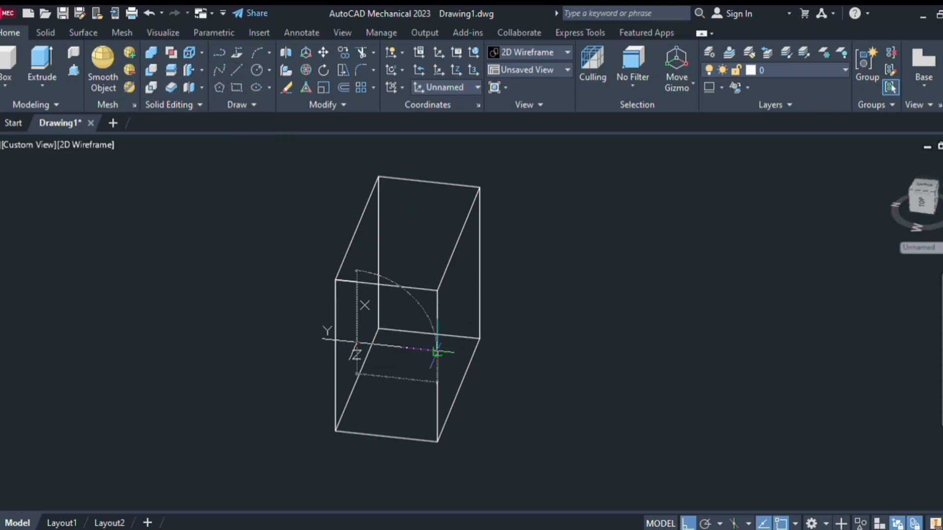
pyautogui.click(437, 351)
pyautogui.press('Return')
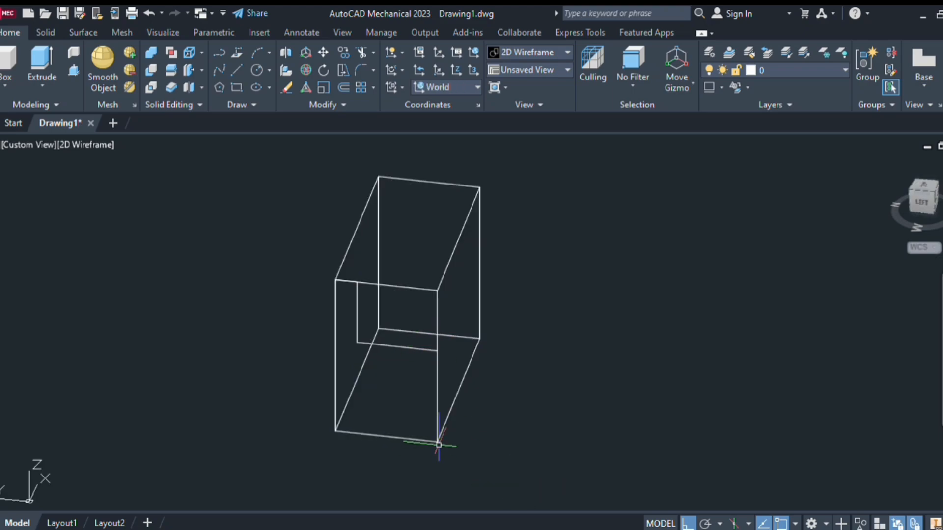
# Draw a matching L-shaped notch outline on the block's opposite end face, finishing at its front vertical edge
pyautogui.keyDown('shift'); pyautogui.moveTo(598, 403); pyautogui.dragTo(404, 350, button='middle'); pyautogui.keyUp('shift')
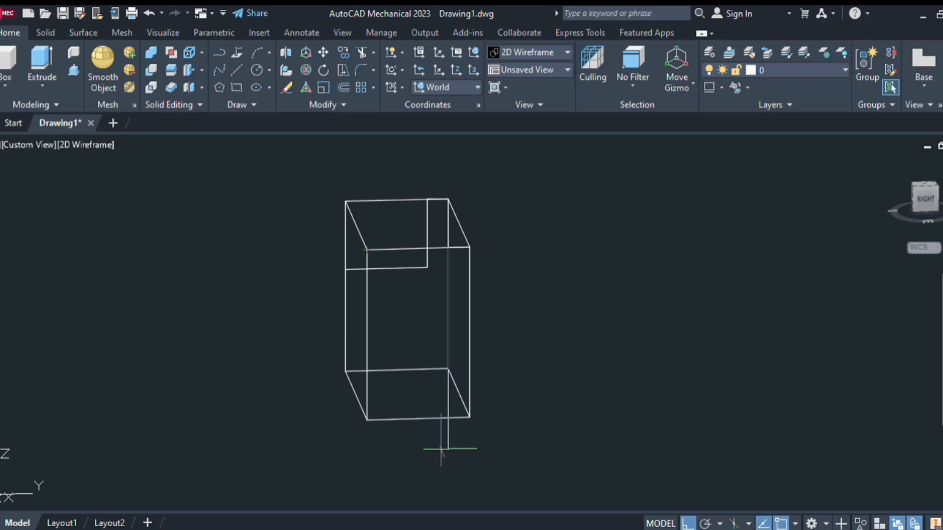
pyautogui.click(367, 318)
pyautogui.press('Escape')
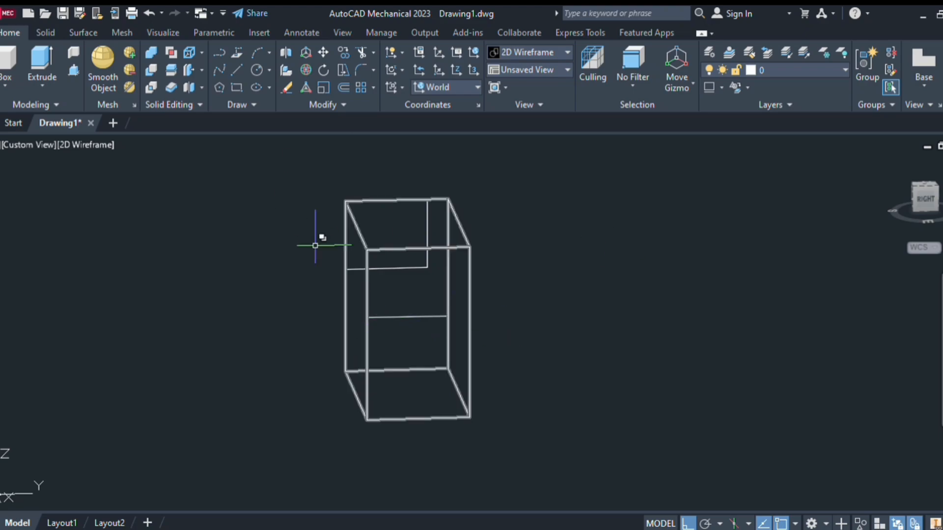
# Switch to Realistic shading and presspull the outlined upper corner of the left end face inward, cutting a notch about one third of the block's length
pyautogui.keyDown('shift'); pyautogui.moveTo(358, 311); pyautogui.dragTo(596, 305, button='middle'); pyautogui.keyUp('shift')
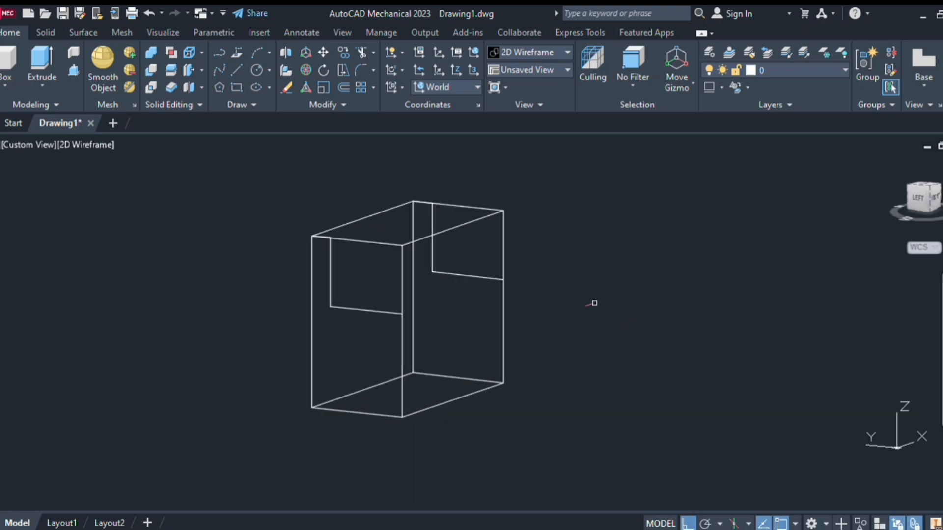
pyautogui.click(887, 161)
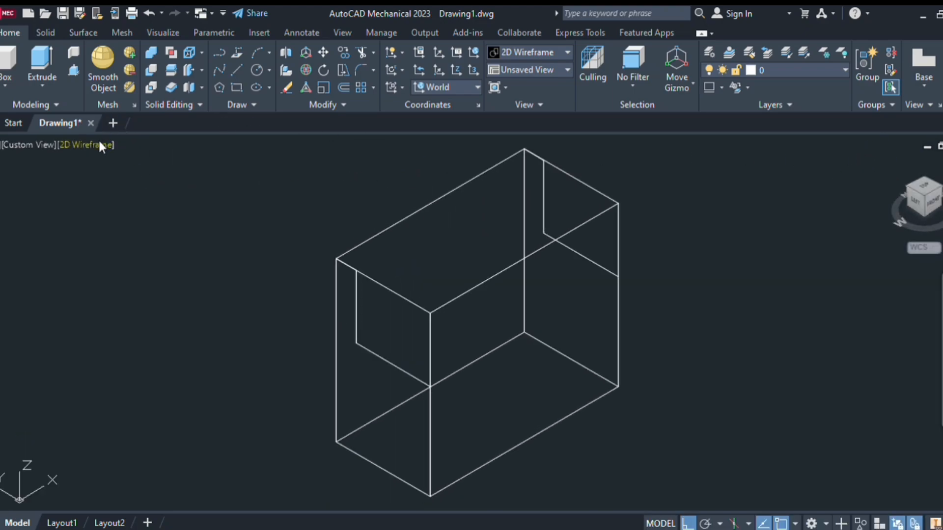
pyautogui.click(168, 235)
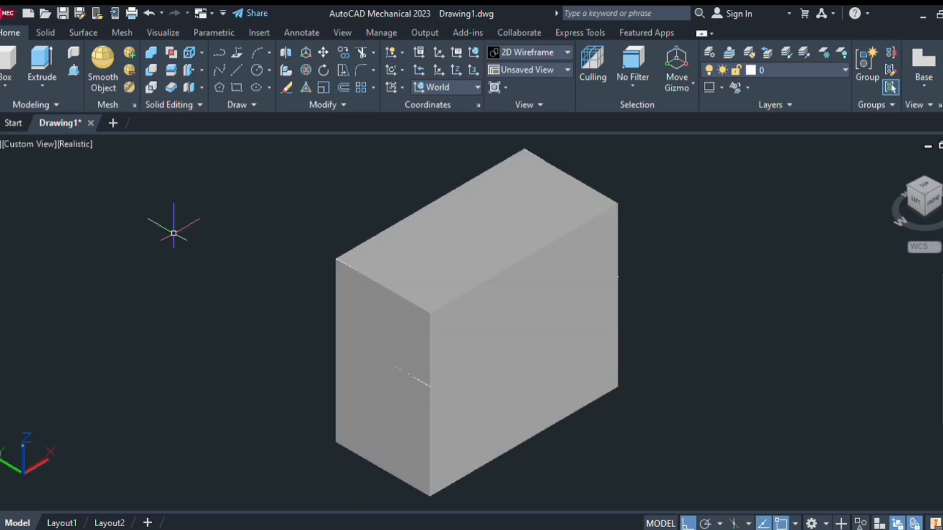
pyautogui.click(72, 72)
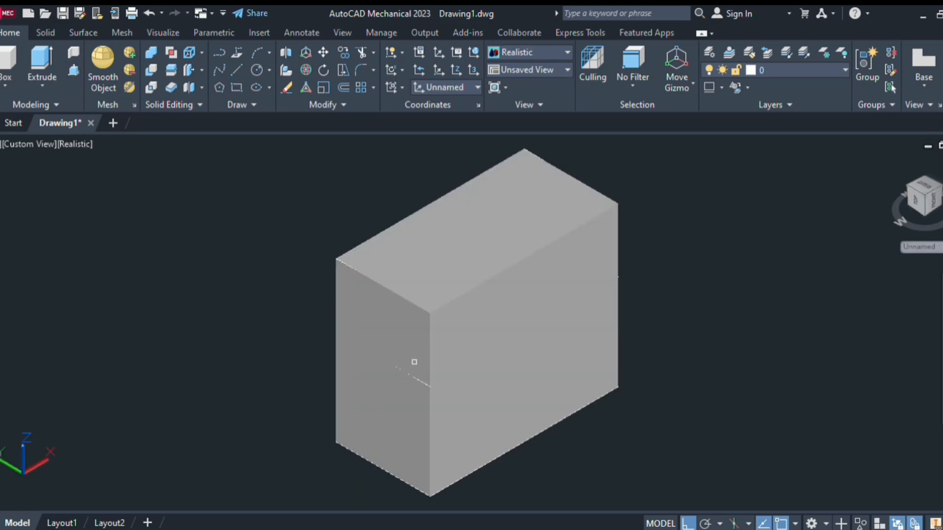
pyautogui.click(407, 325)
pyautogui.press('F8')
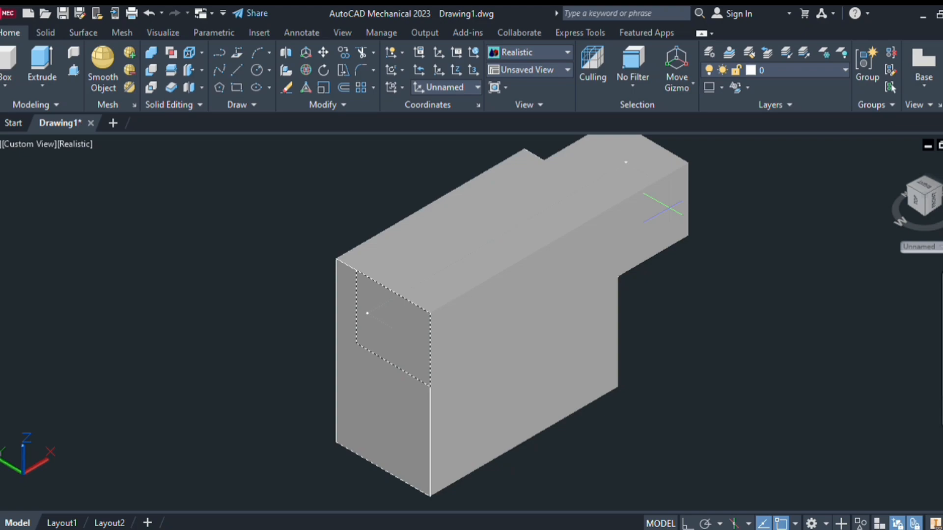
pyautogui.click(665, 208)
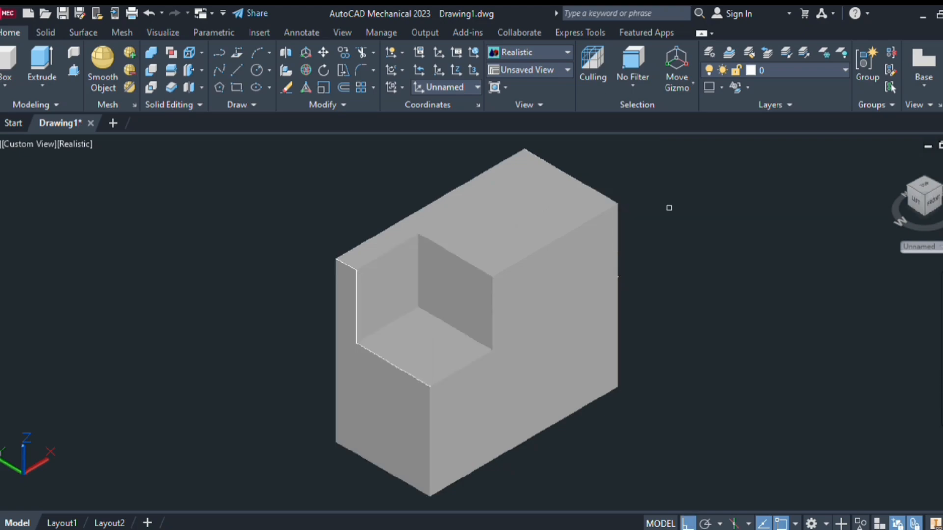
# Presspull the outlined upper corner of the block's opposite end face inward, cutting a notch about one third of the block's length
pyautogui.keyDown('shift'); pyautogui.moveTo(670, 208); pyautogui.dragTo(562, 223, button='middle'); pyautogui.keyUp('shift')
pyautogui.scroll(2, 558, 211)
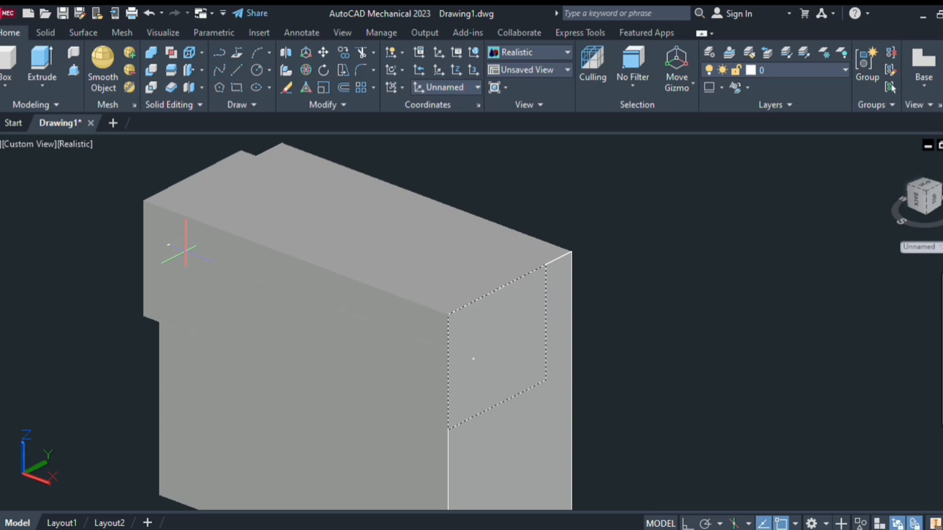
pyautogui.click(186, 252)
pyautogui.press('Escape')
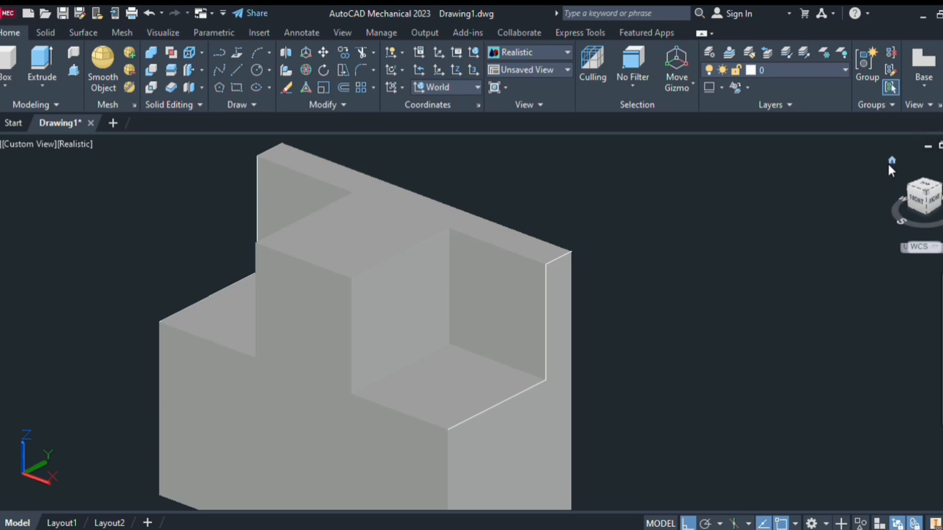
# Draw a diagonal line on the middle raised section's left side face, from its lower front corner to its upper back corner
pyautogui.click(890, 161)
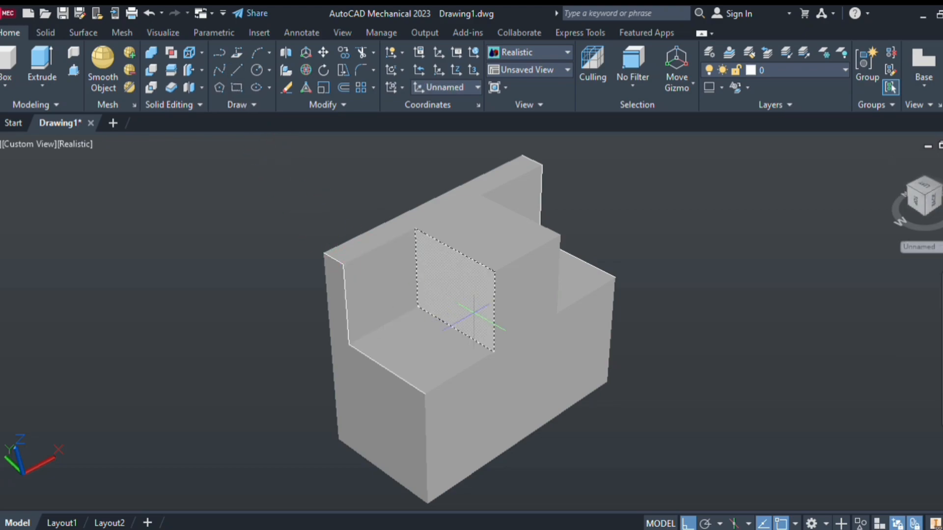
pyautogui.click(493, 352)
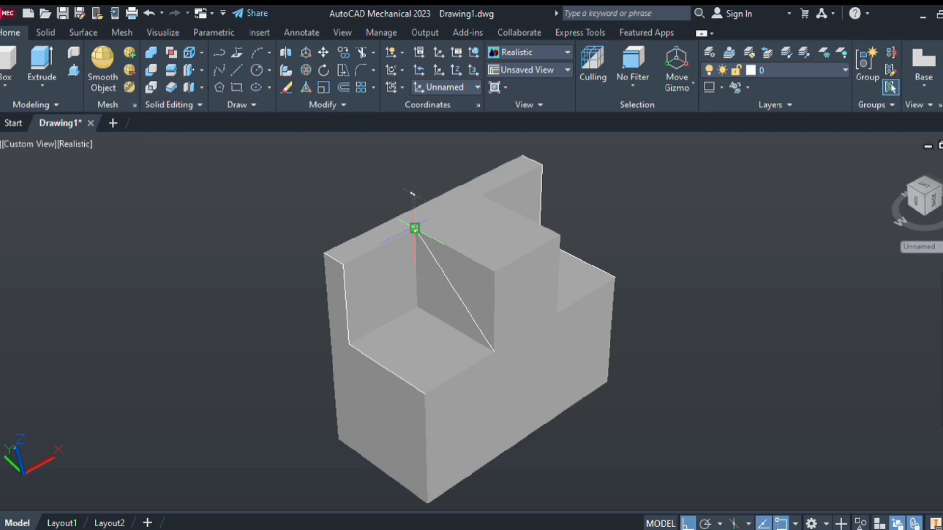
pyautogui.click(414, 228)
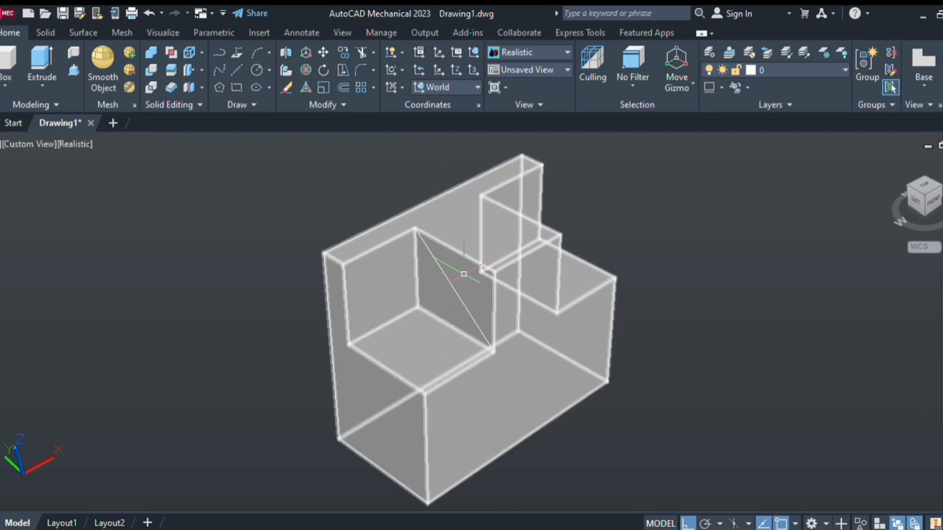
# Presspull the upper front triangle beside the diagonal through the middle section, cutting away its corner to form a sloped rib
pyautogui.click(72, 71)
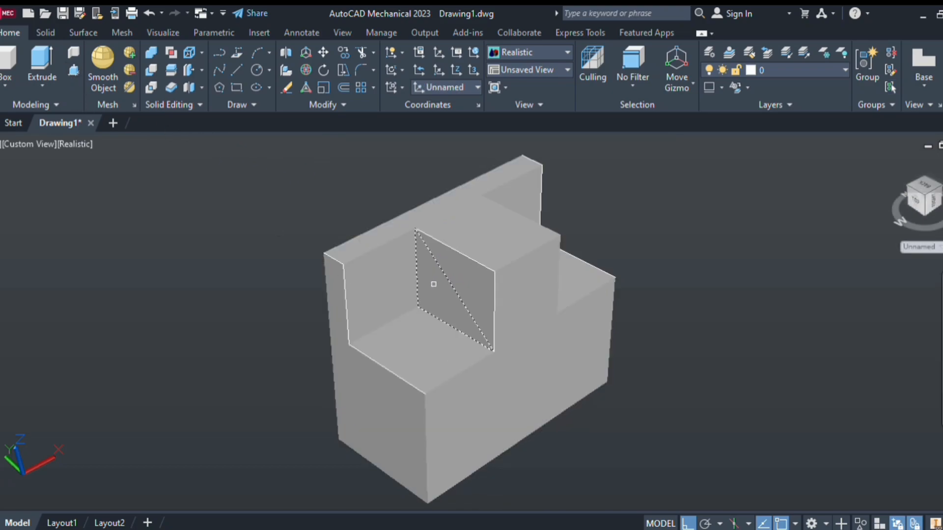
pyautogui.click(451, 283)
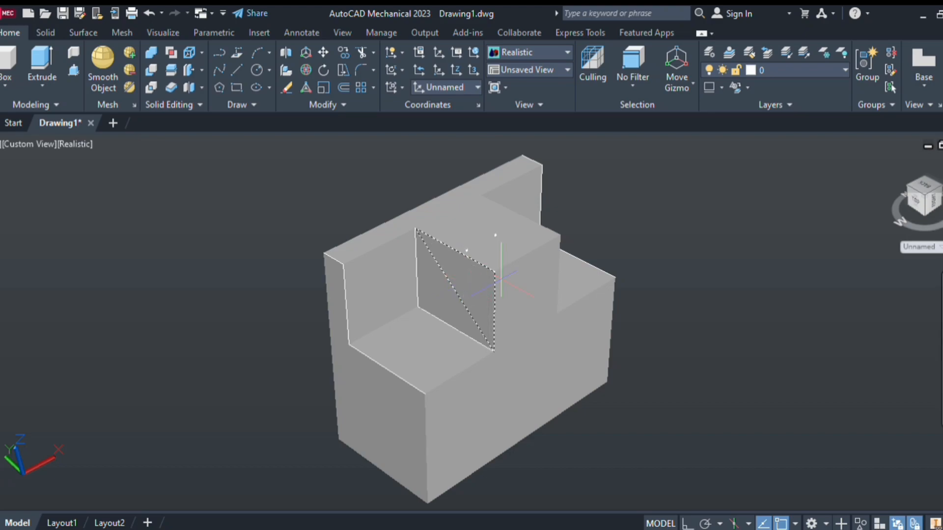
pyautogui.click(697, 248)
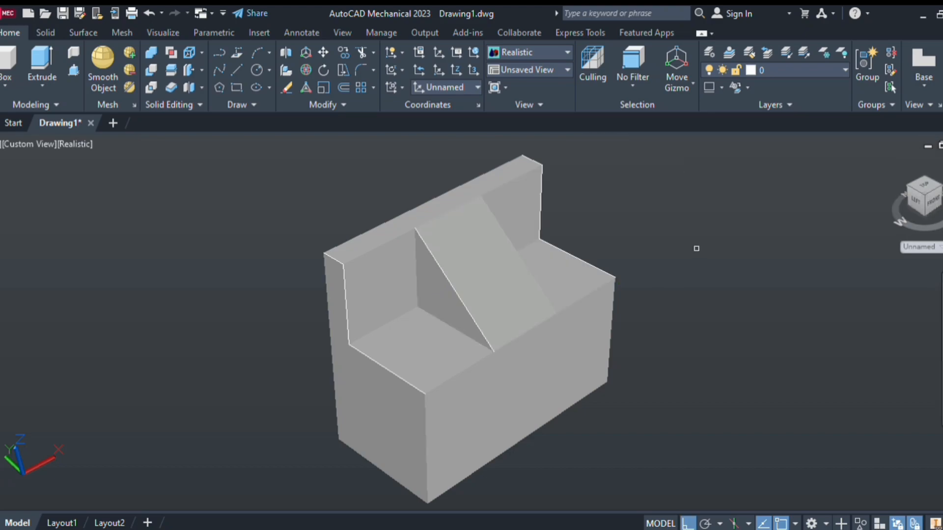
pyautogui.press('Escape')
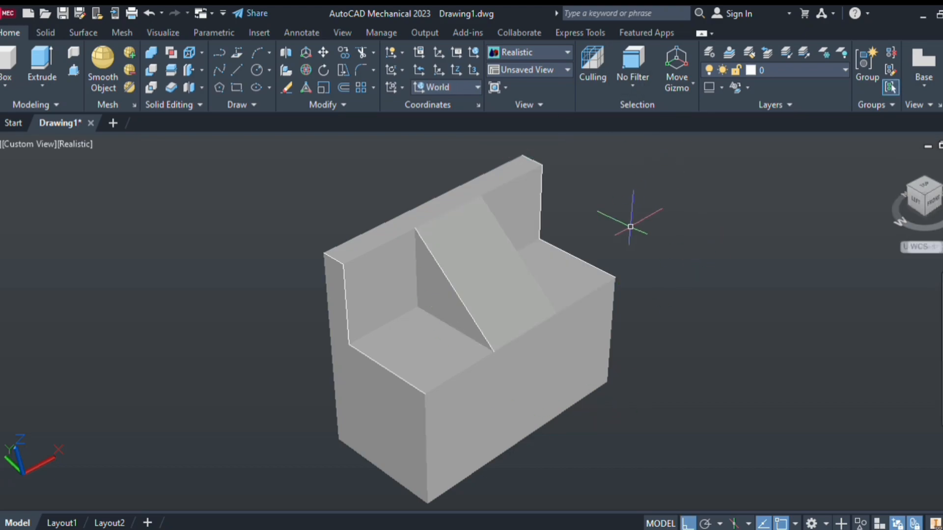
pyautogui.moveTo(441, 346); pyautogui.dragTo(432, 324, button='middle')
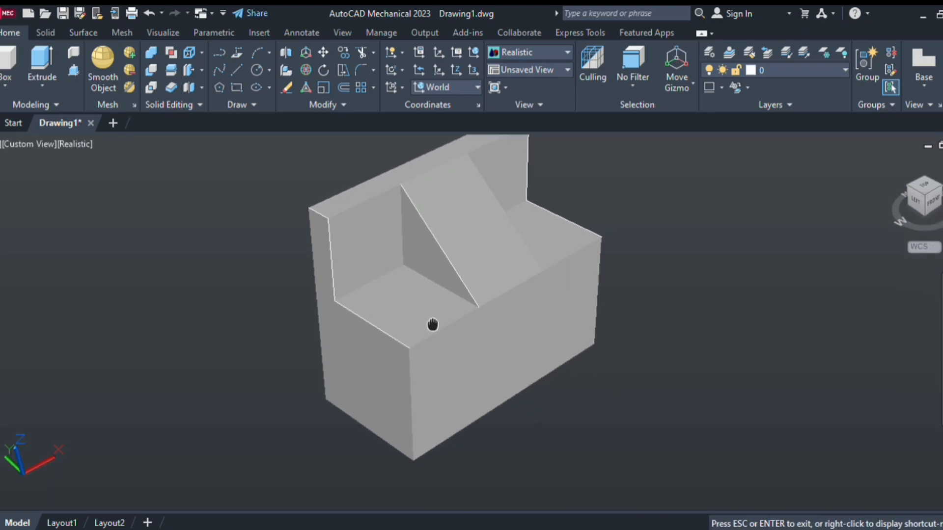
pyautogui.moveTo(244, 248); pyautogui.dragTo(404, 290, button='middle')
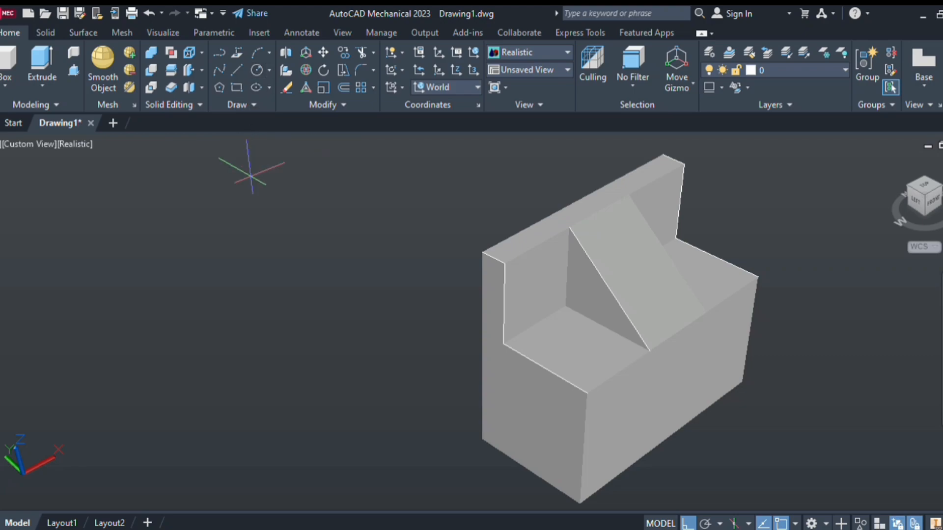
pyautogui.click(206, 334)
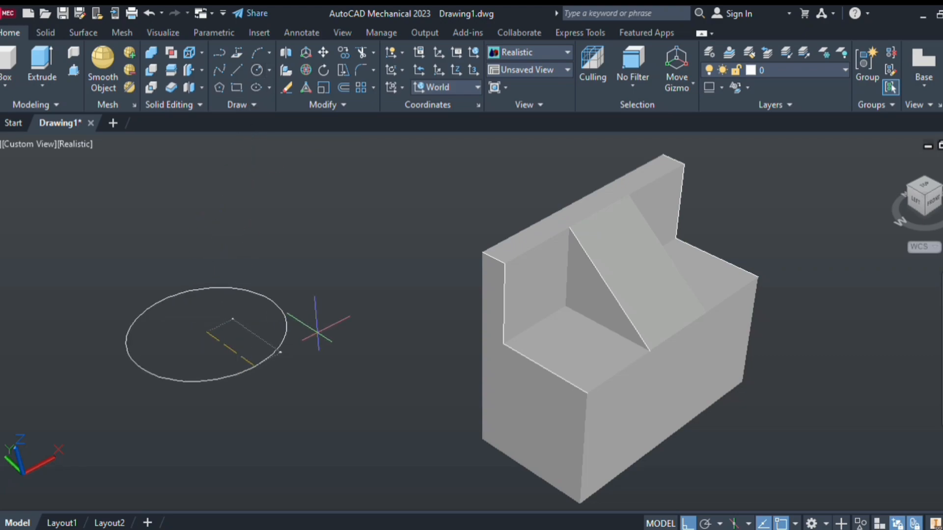
pyautogui.press('Escape')
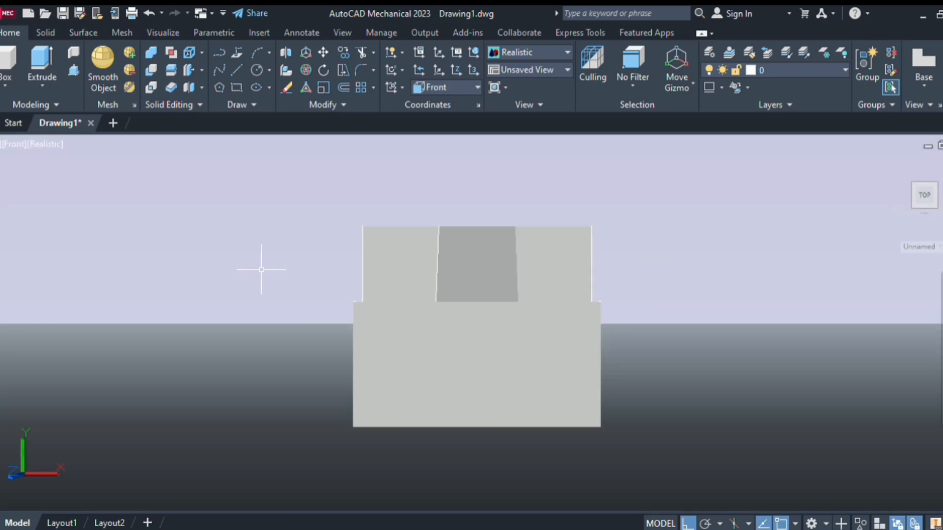
# Switch to the Front view in 2D Wireframe and draw a circle in the empty space left of the block
pyautogui.moveTo(261, 270); pyautogui.dragTo(435, 261, button='middle')
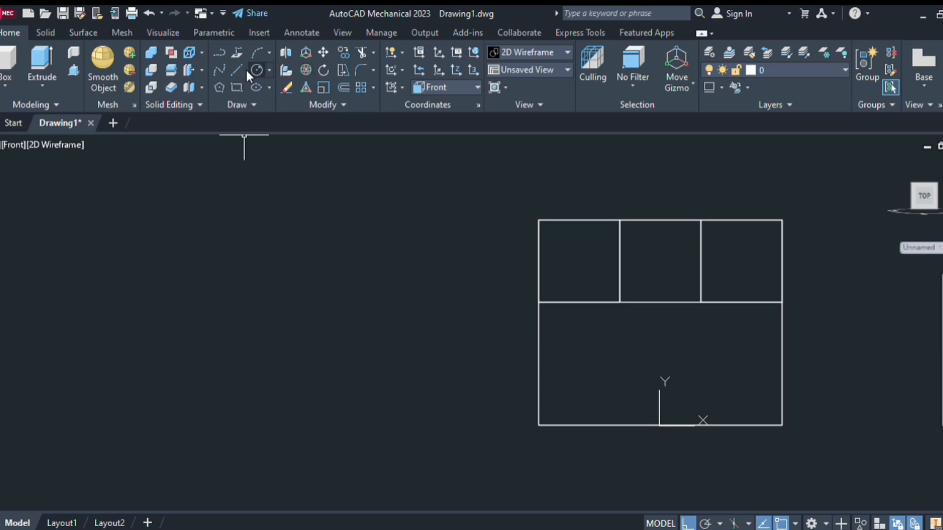
pyautogui.click(244, 70)
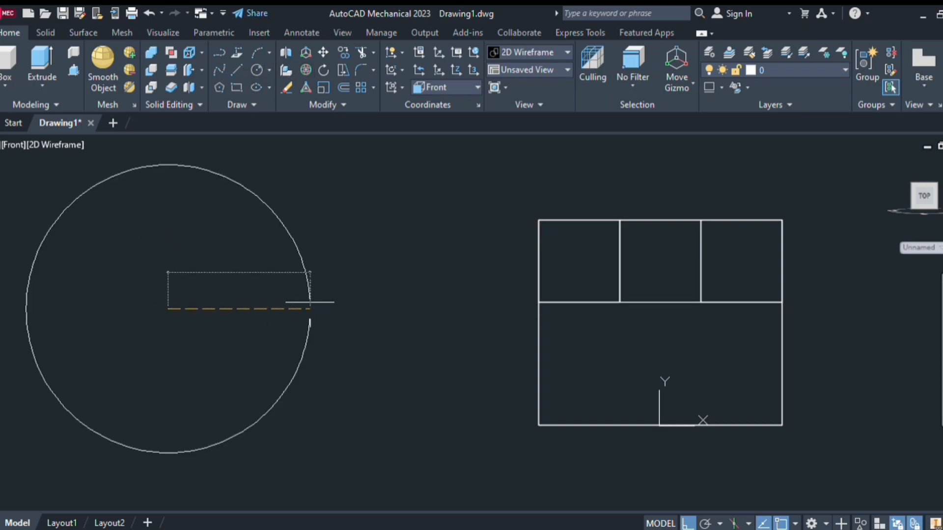
pyautogui.press('Return')
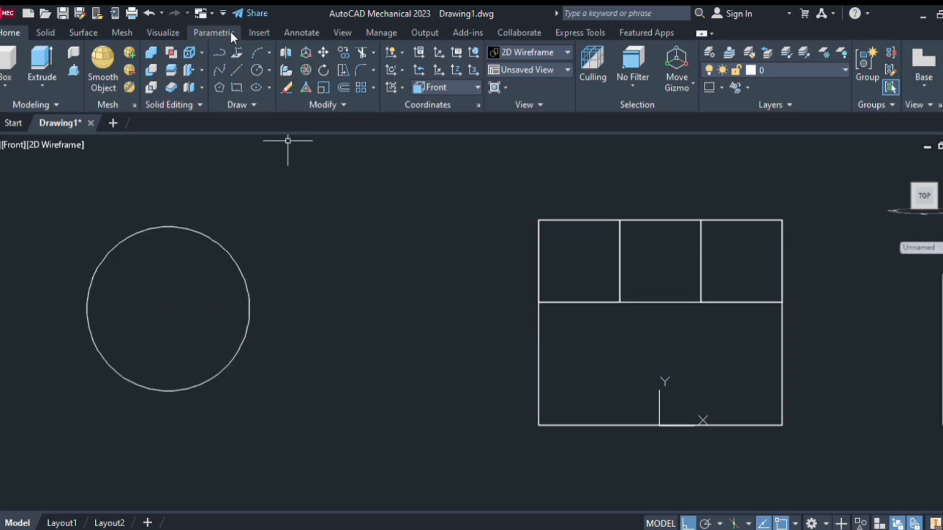
# Draw a horizontal line across the circle's diameter and trim away the circle's lower half
pyautogui.click(232, 72)
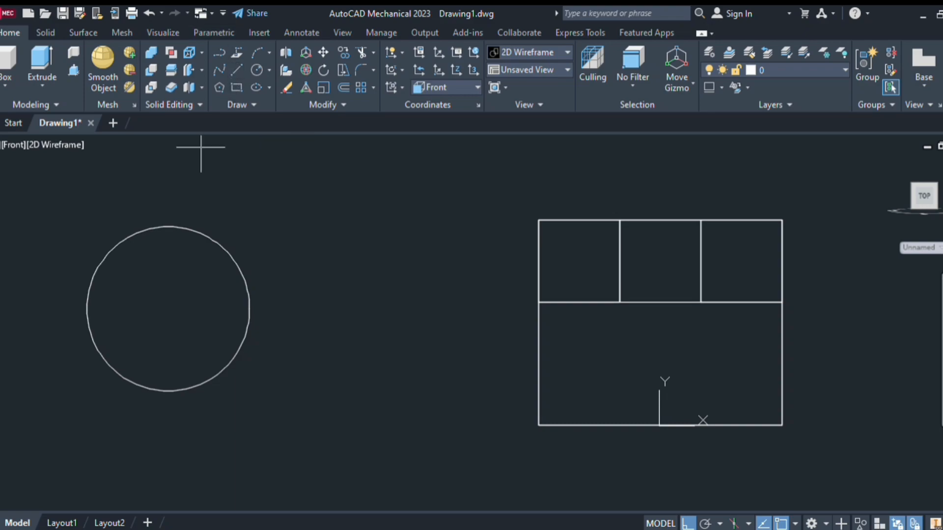
pyautogui.click(87, 309)
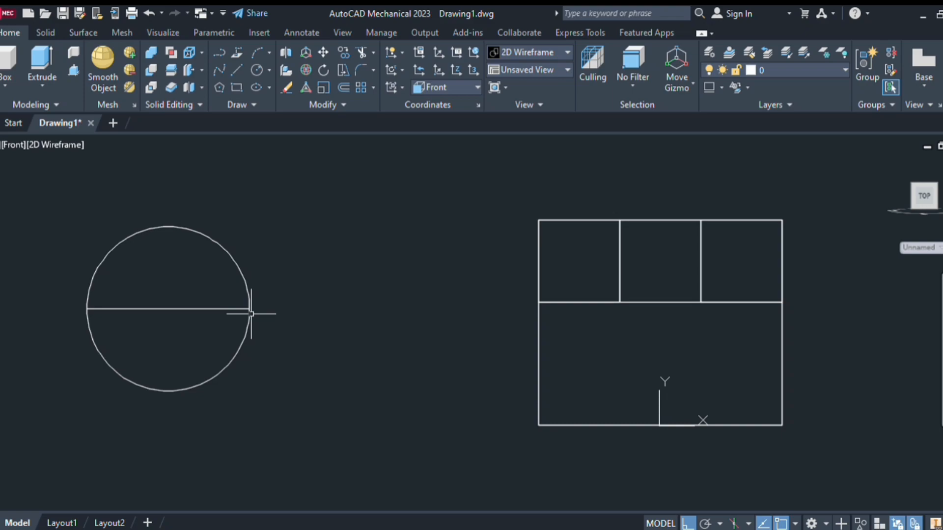
pyautogui.click(251, 313)
pyautogui.click(247, 331)
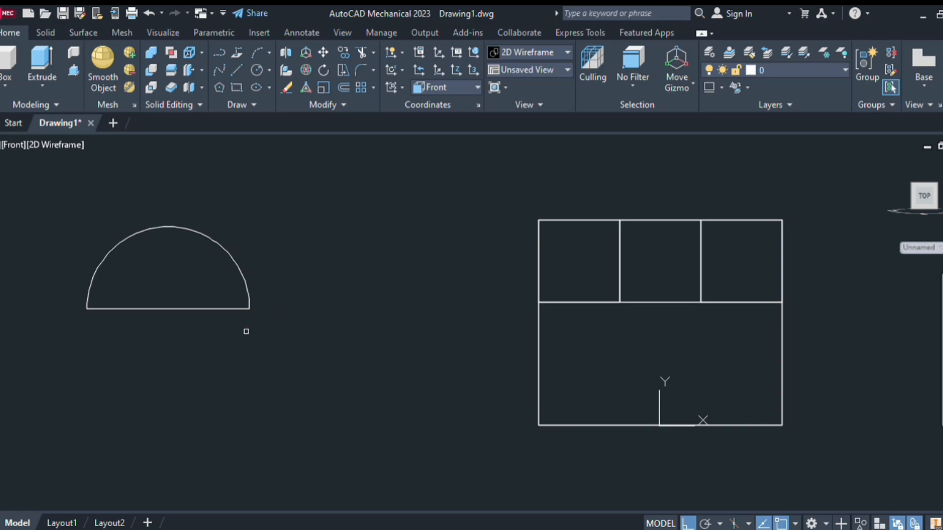
pyautogui.press('Escape')
# Erase the horizontal diameter line beneath the semicircular arc
pyautogui.click(205, 283)
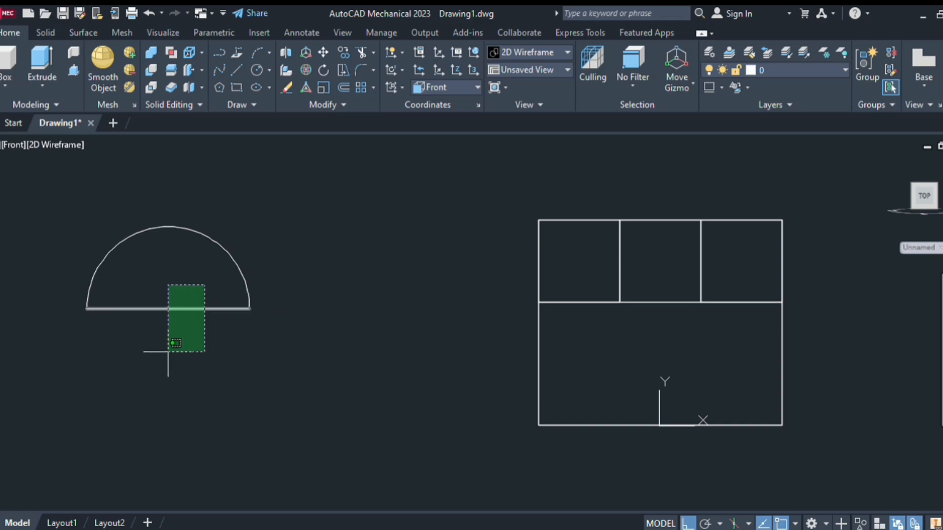
pyautogui.click(167, 353)
pyautogui.press('Delete')
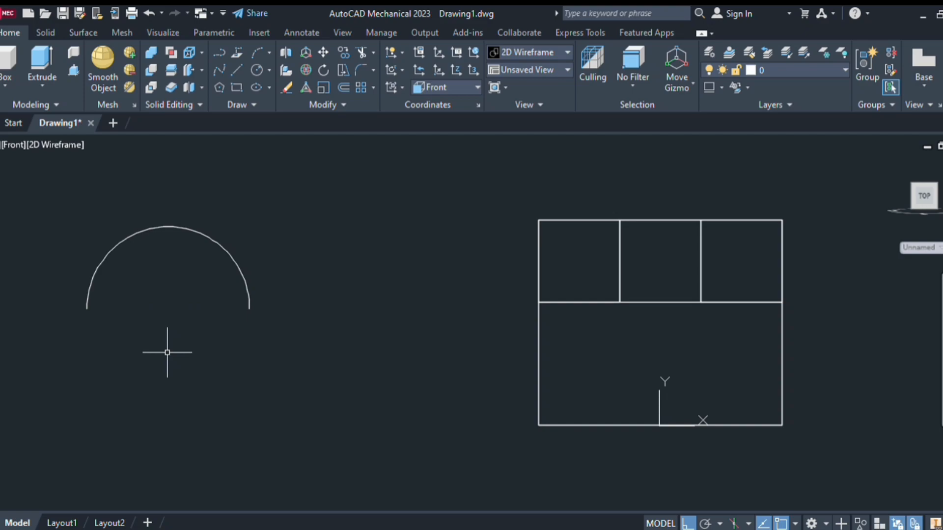
# Move the UCS origin from the block's bottom edge to an empty spot below and to the left of the arc
pyautogui.scroll(-2, 155, 294)
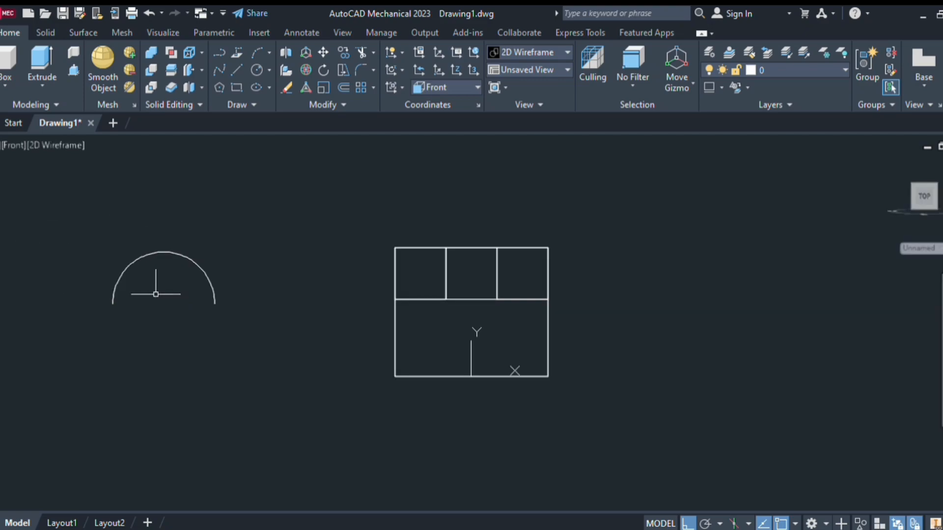
pyautogui.moveTo(168, 292); pyautogui.dragTo(173, 259, button='middle')
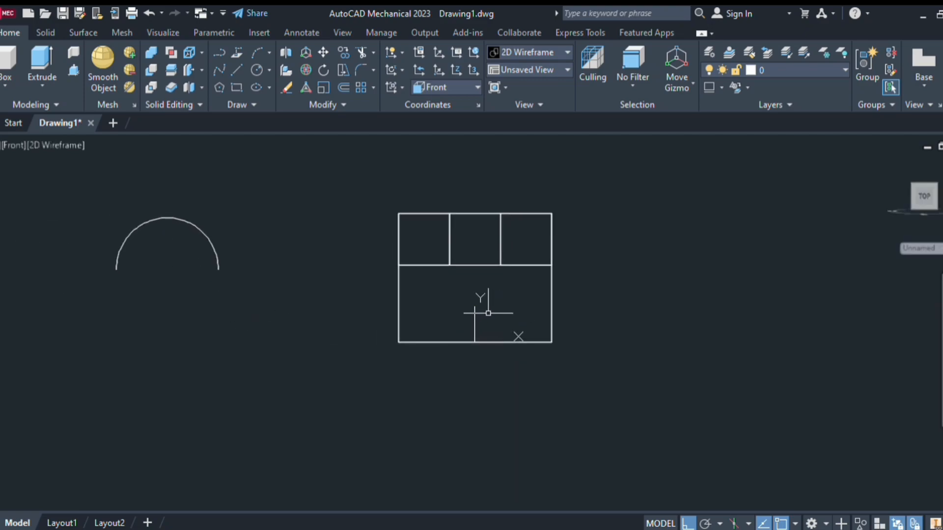
pyautogui.click(475, 319)
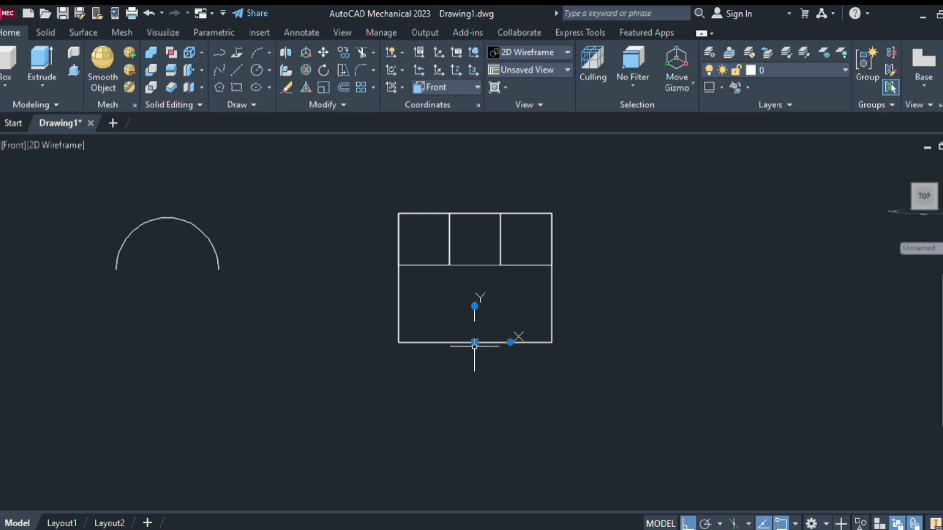
pyautogui.click(475, 343)
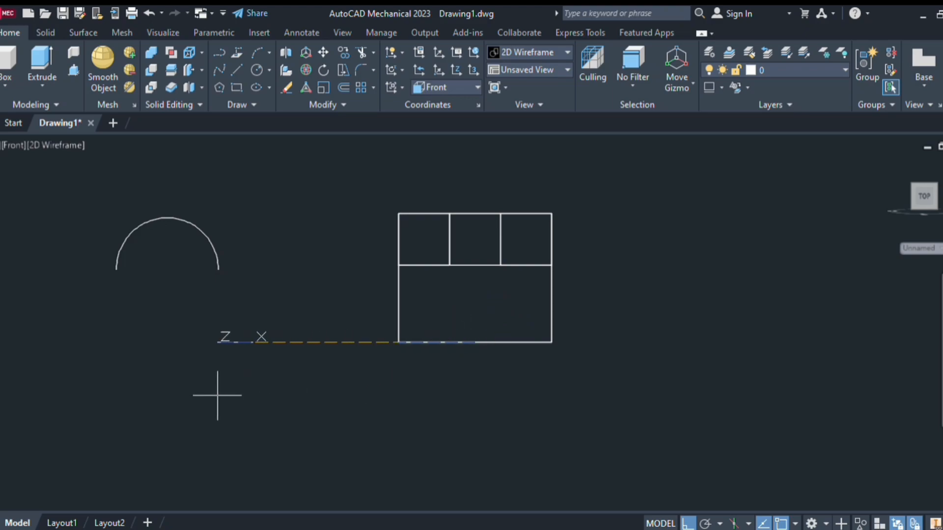
pyautogui.click(15, 490)
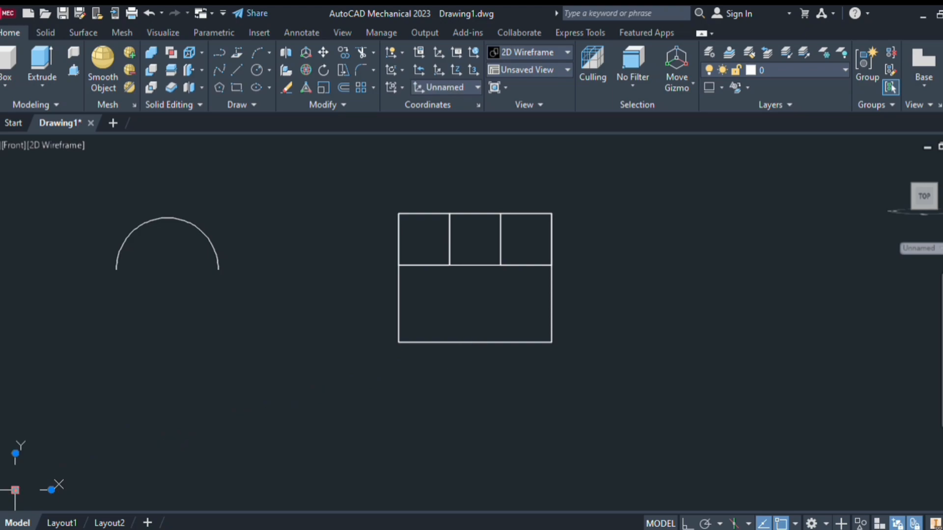
pyautogui.press('Escape')
# With Ortho on, draw a vertical line from the midpoint of the block's inner horizontal edge to the midpoint of its bottom edge
pyautogui.press('F8')
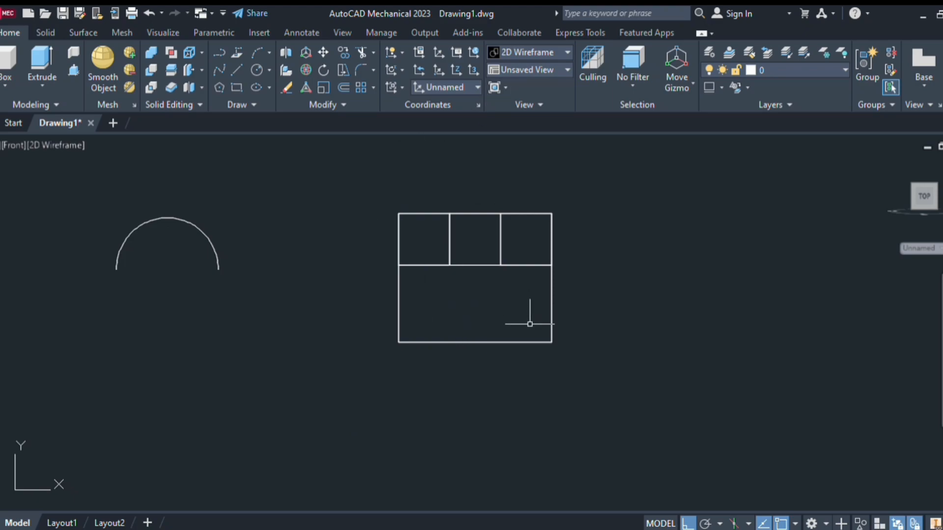
pyautogui.click(237, 70)
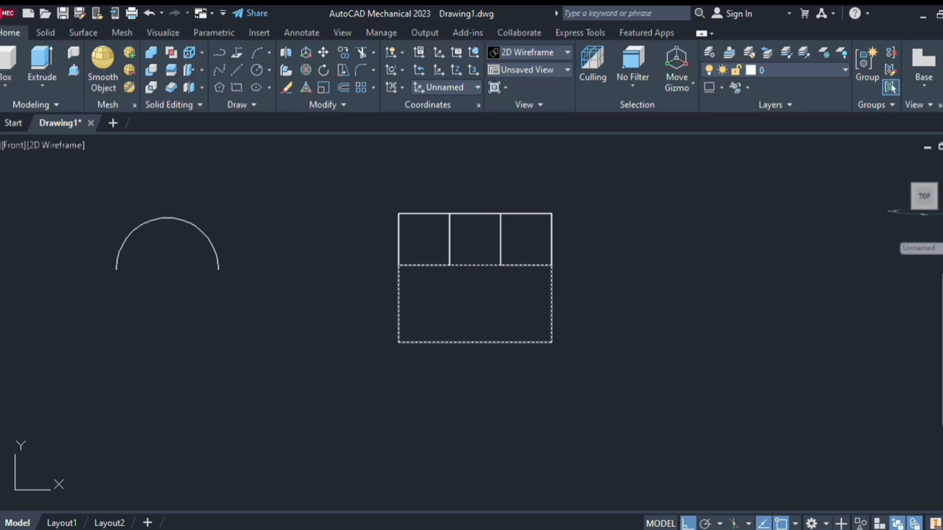
pyautogui.click(475, 265)
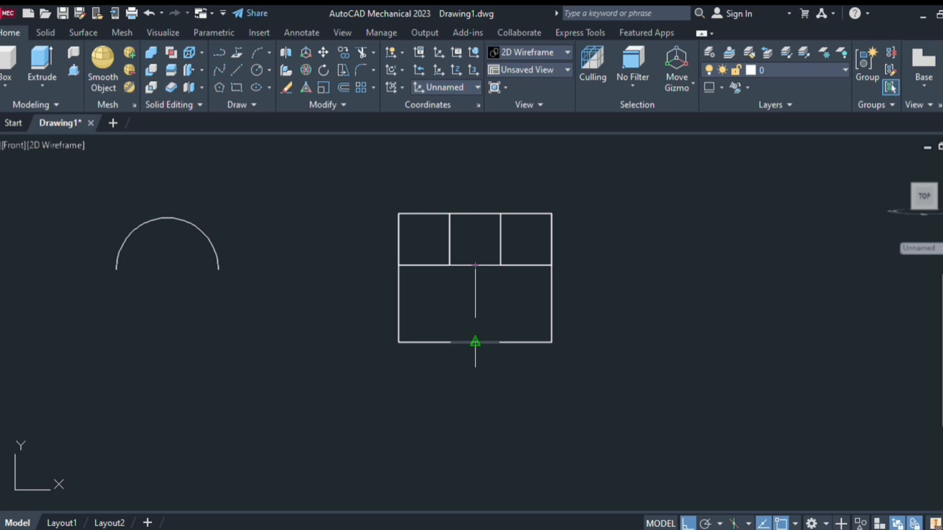
pyautogui.click(475, 342)
pyautogui.press('Escape')
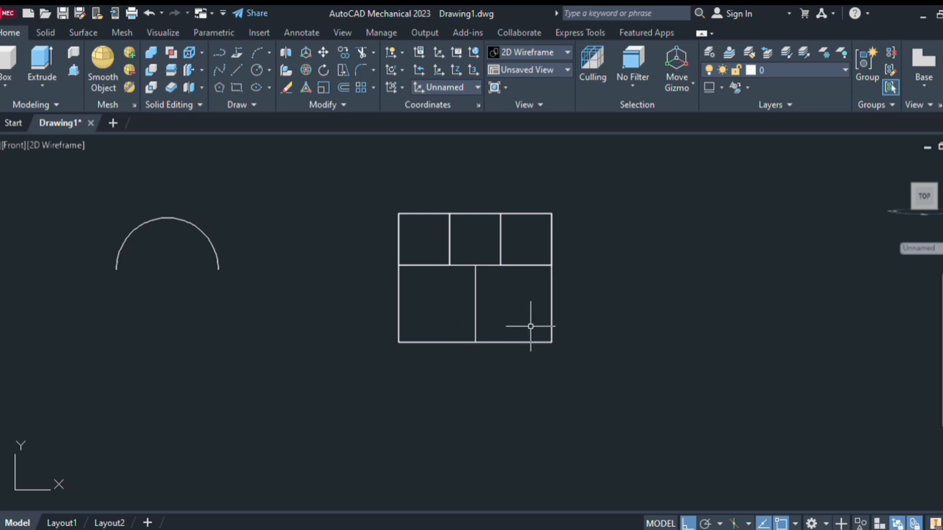
# Move the semicircular arc by its center point to the midpoint of the block's bottom edge
pyautogui.moveTo(82, 182); pyautogui.dragTo(291, 347)
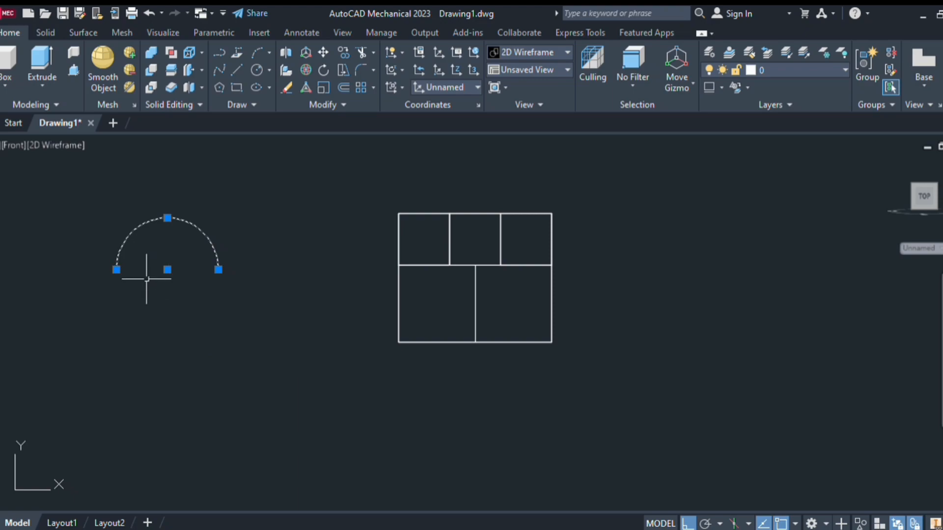
pyautogui.write('m')
pyautogui.press('Return')
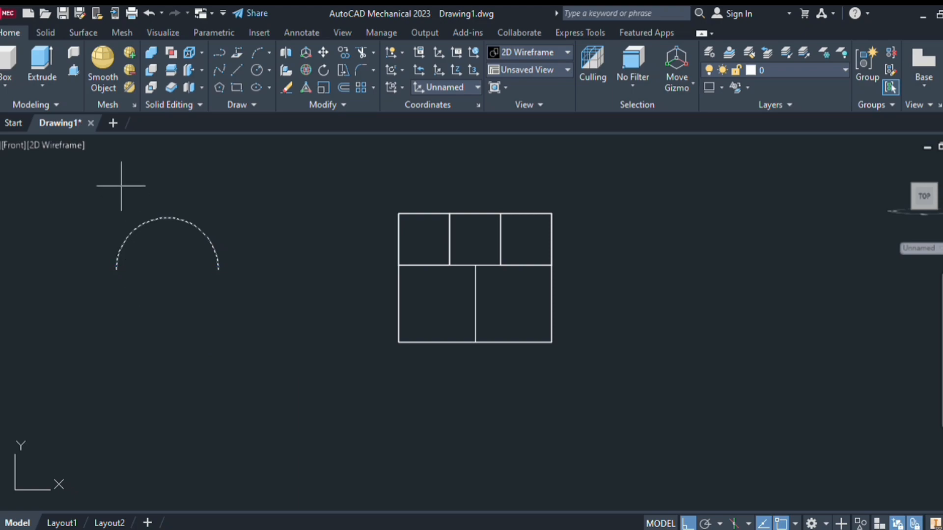
pyautogui.click(167, 269)
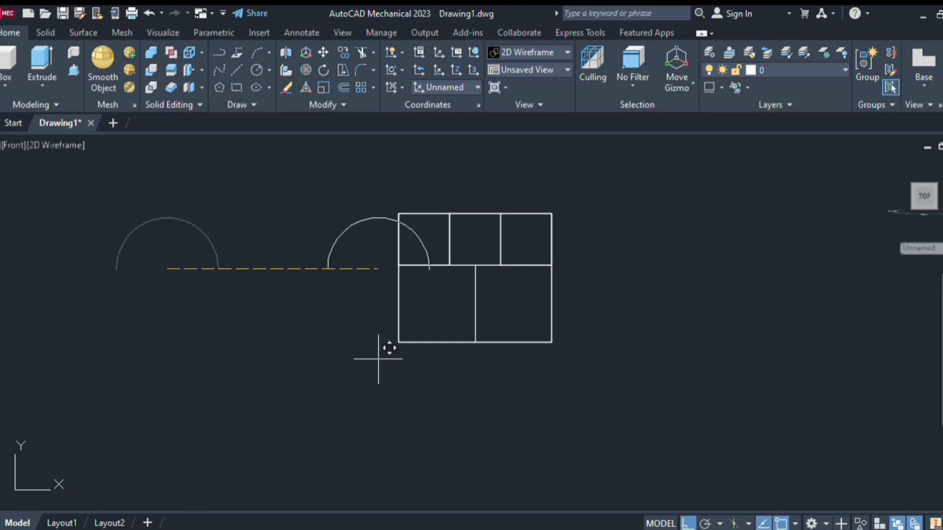
pyautogui.click(477, 342)
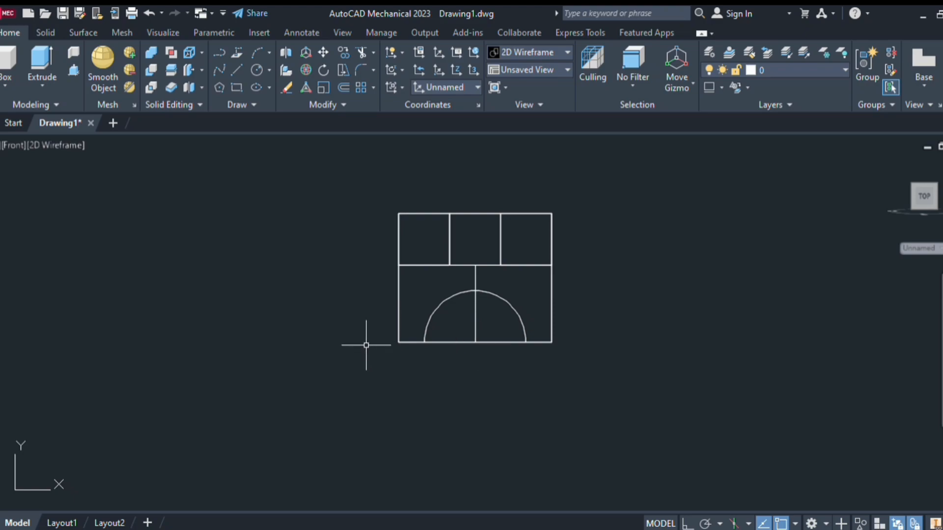
# Trim away the vertical construction line between the block's inner horizontal edge and its bottom edge, leaving the semicircular arc
pyautogui.press('F8')
pyautogui.press('Return')
pyautogui.click(483, 320)
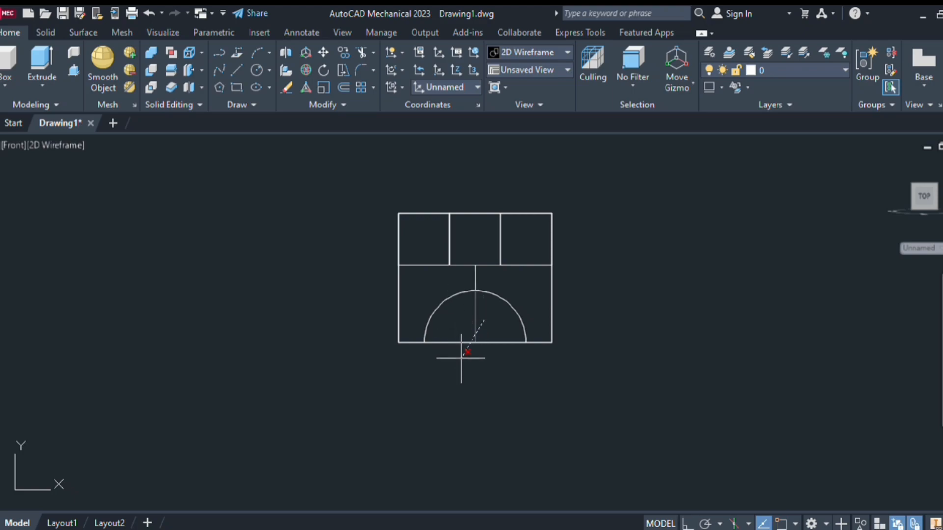
pyautogui.click(487, 354)
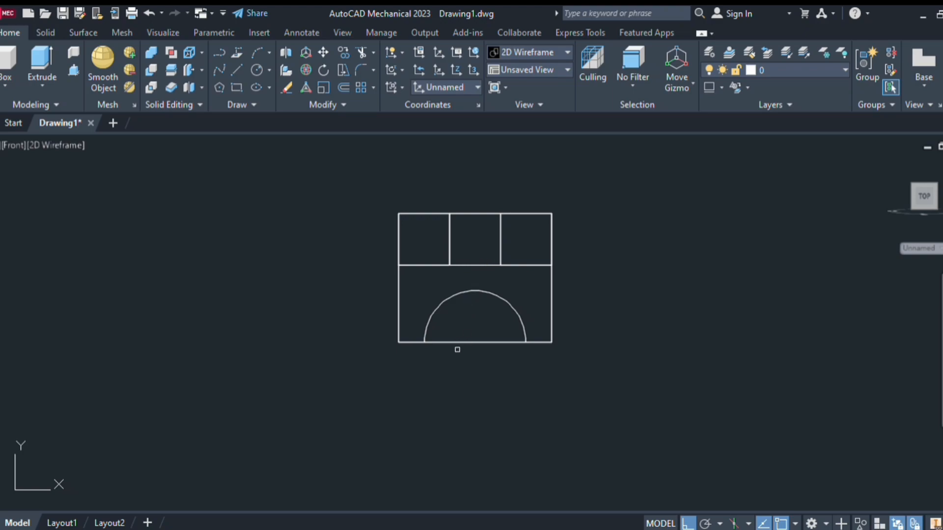
pyautogui.press('Escape')
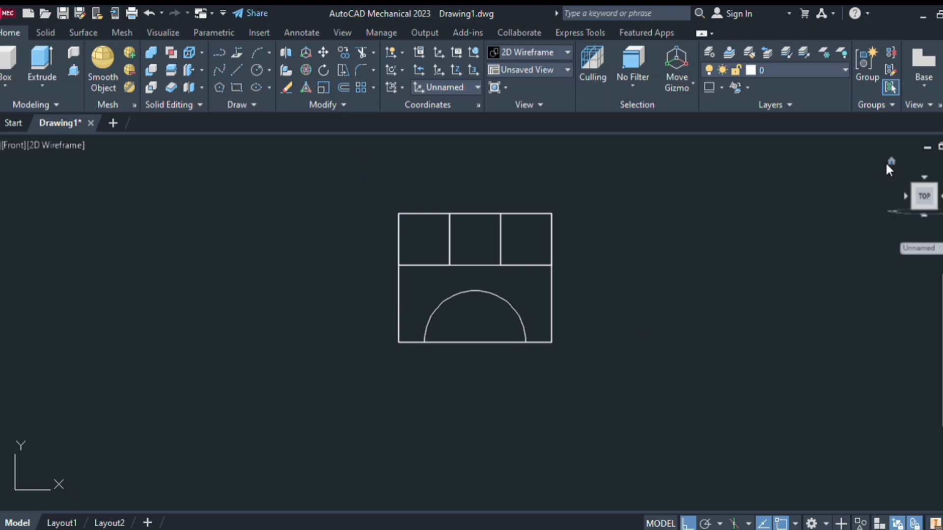
# Return to the isometric home view of the block and set the visual style to Realistic
pyautogui.click(889, 164)
pyautogui.moveTo(793, 267); pyautogui.dragTo(798, 226, button='middle')
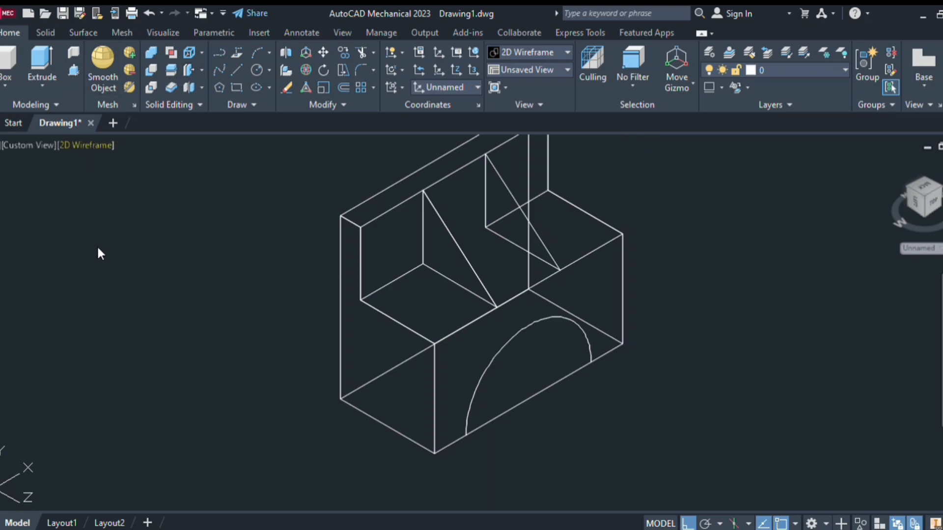
pyautogui.click(109, 238)
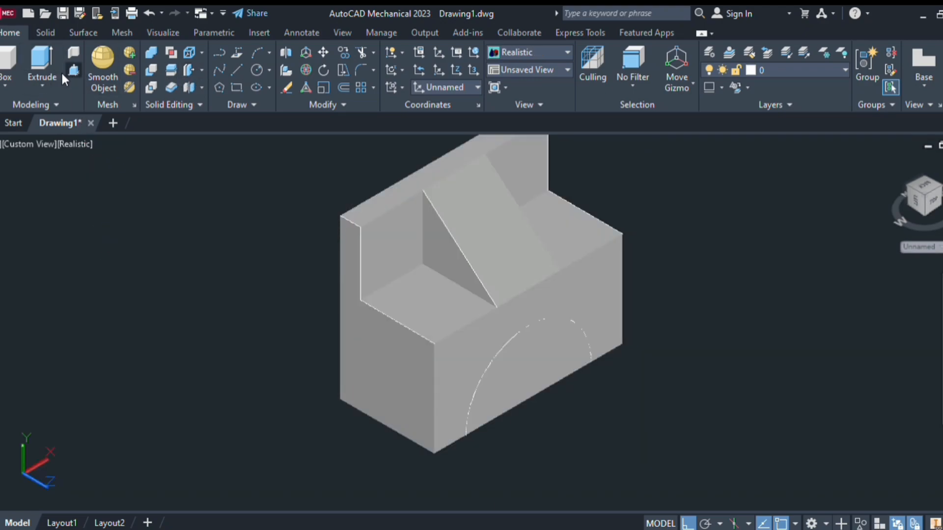
# Presspull the semicircular area on the front face back through the whole block to cut an arched opening
pyautogui.click(69, 72)
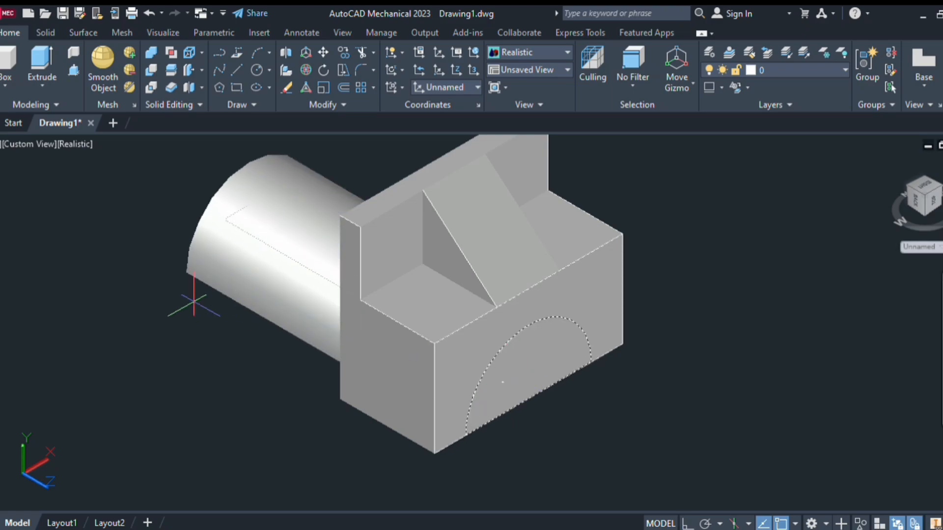
pyautogui.click(173, 297)
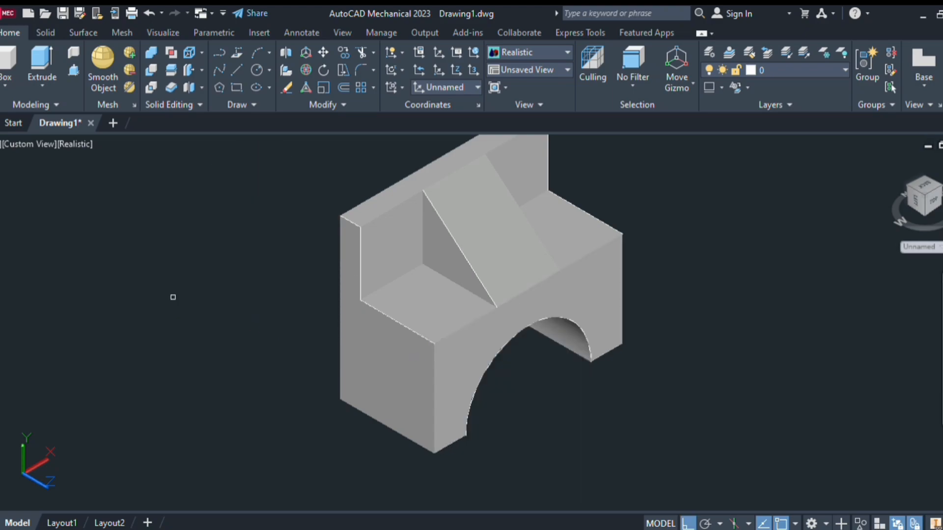
pyautogui.press('Escape')
pyautogui.scroll(-3, 481, 408)
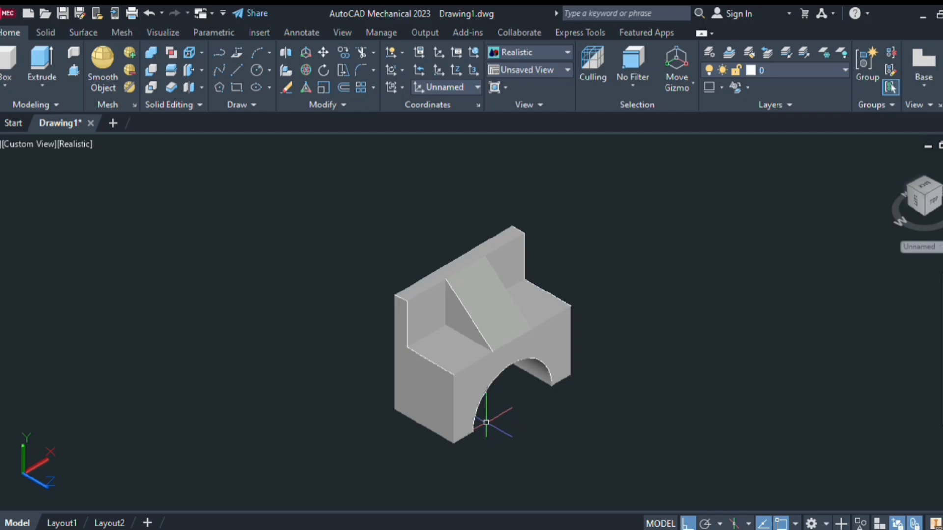
pyautogui.moveTo(487, 416); pyautogui.dragTo(482, 398, button='middle')
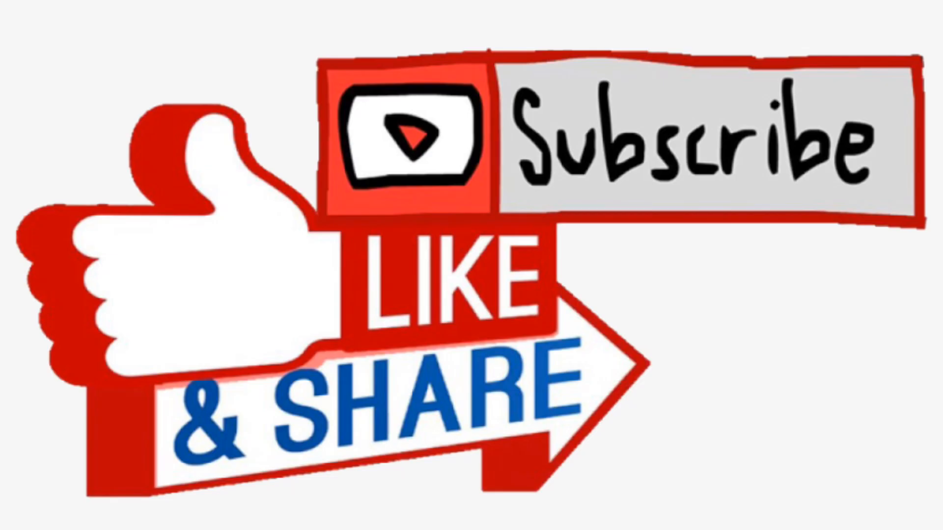